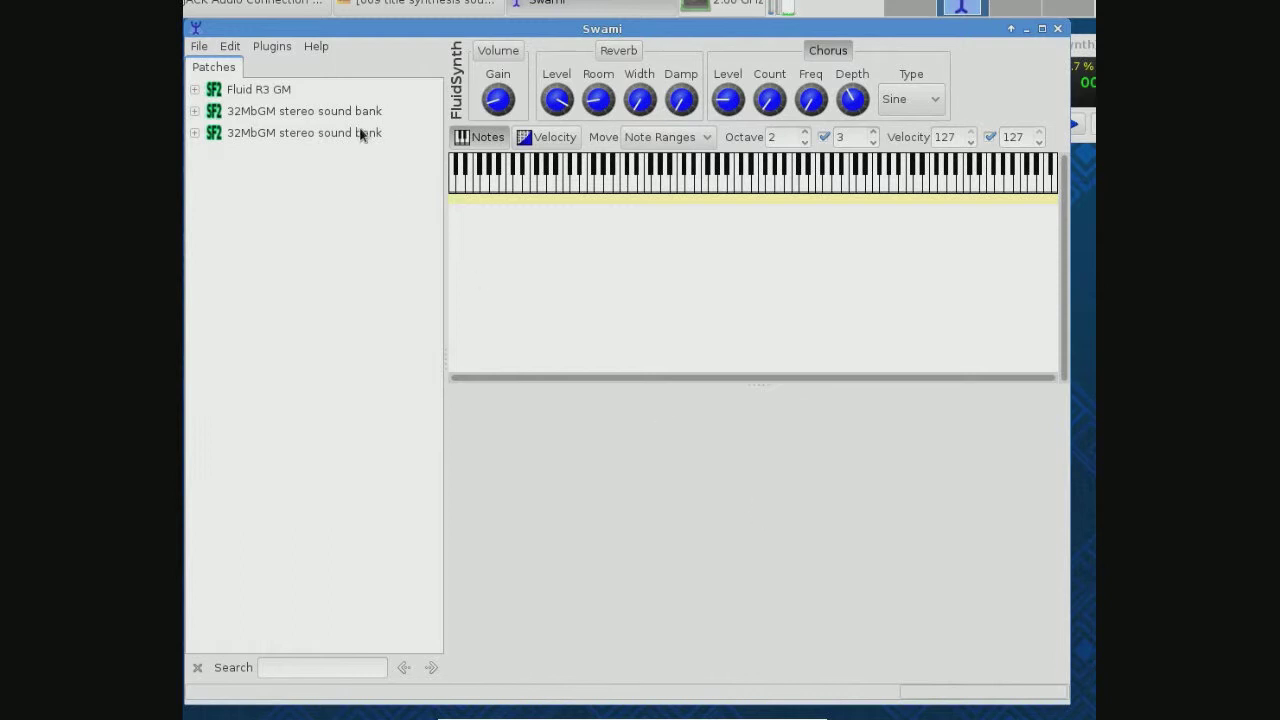
Step: Expand Fluid R3 GM and its Melodic Presets folder to list Yamaha Grand Piano through Bandoneon
{"action": "left_click", "coordinate": [195, 90]}
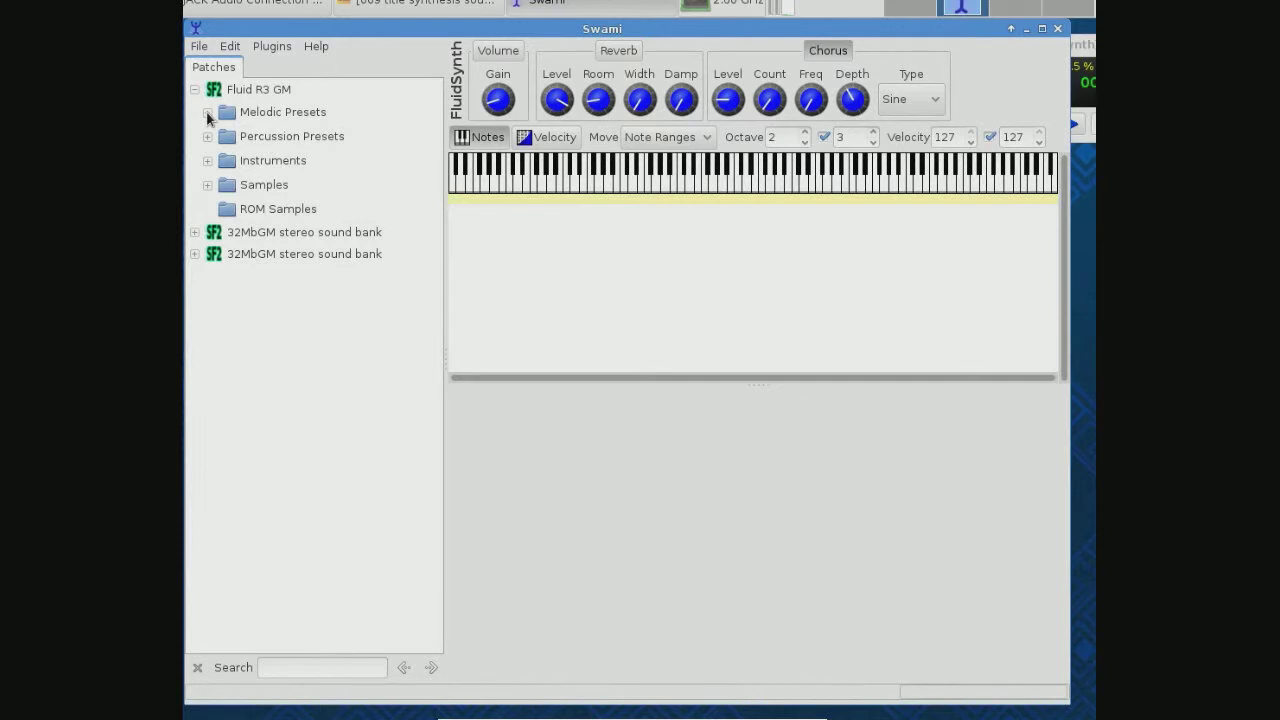
{"action": "left_click", "coordinate": [207, 113]}
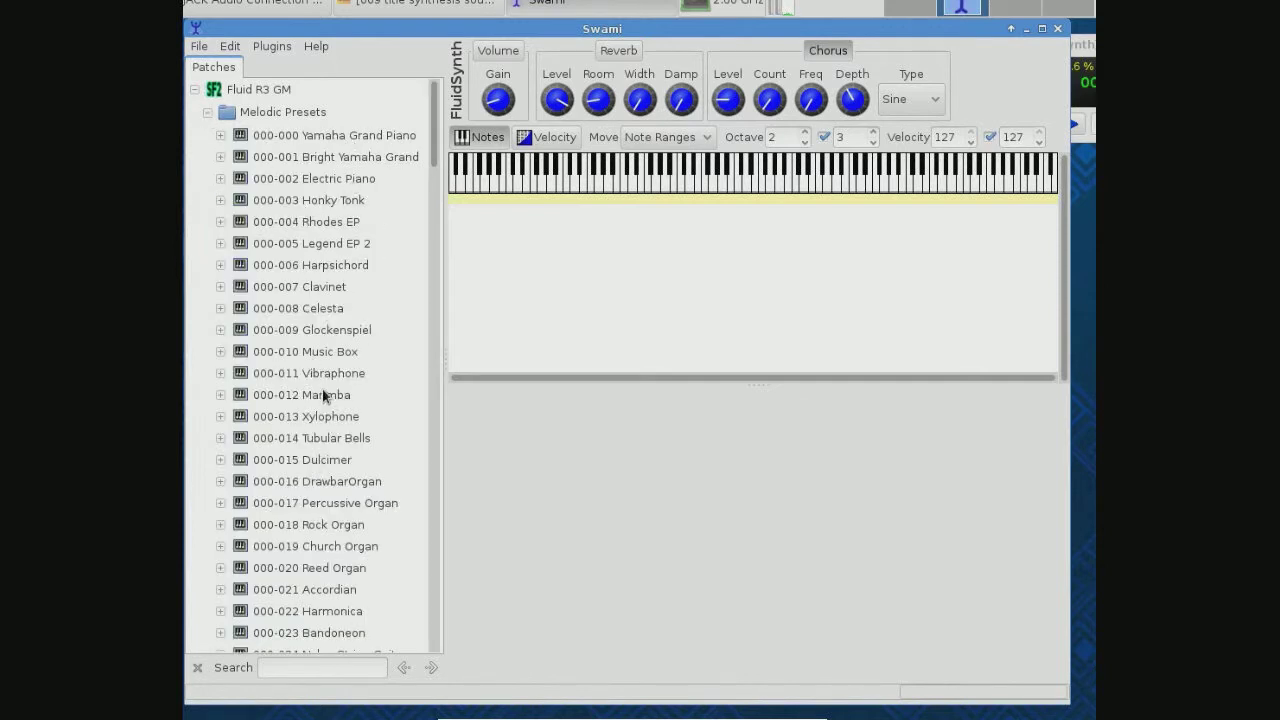
Step: Select 000-000 Yamaha Grand Piano and play several notes on the keyboard to hear it
{"action": "left_click", "coordinate": [342, 138]}
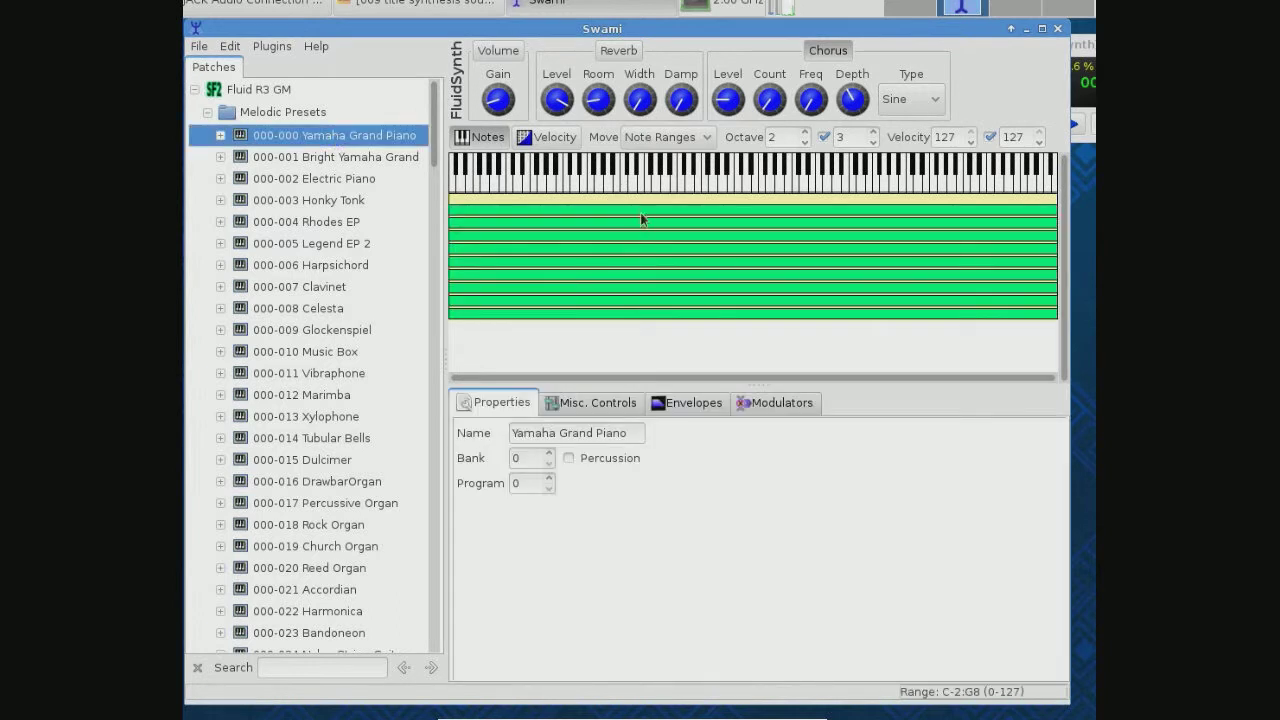
{"action": "left_click", "coordinate": [741, 186]}
{"action": "left_click", "coordinate": [766, 186]}
{"action": "left_click", "coordinate": [835, 190]}
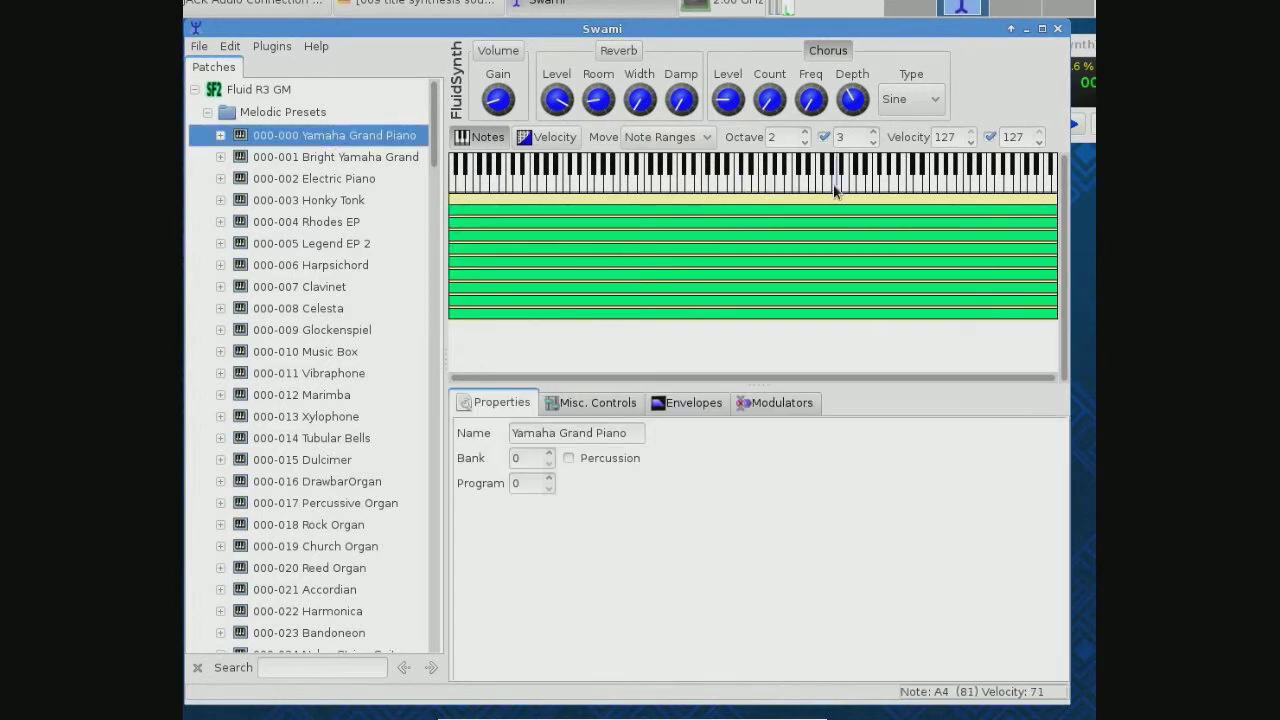
{"action": "left_click", "coordinate": [802, 186]}
{"action": "left_click", "coordinate": [781, 186]}
{"action": "left_click", "coordinate": [749, 186]}
{"action": "left_click", "coordinate": [677, 180]}
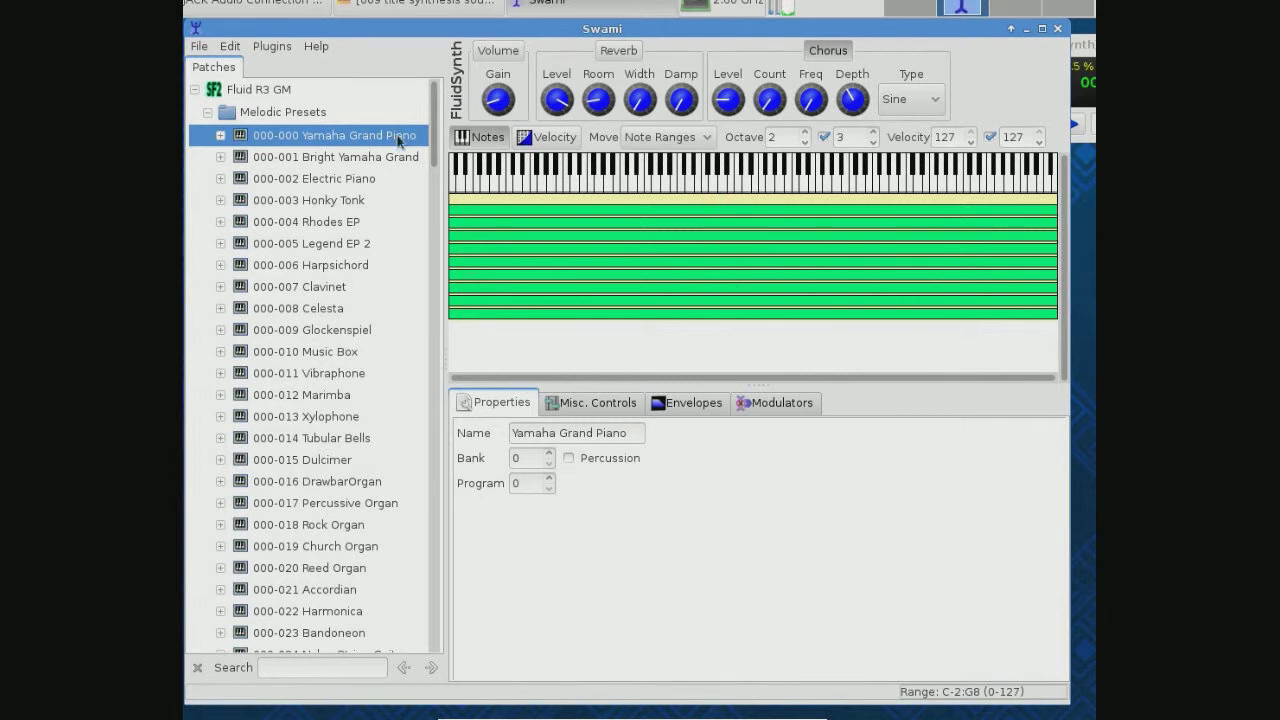
Step: Select 000-077 Shakuhachi, play a range of notes around middle C, then scroll back up
{"action": "left_click_drag", "start_coordinate": [434, 155], "coordinate": [455, 389]}
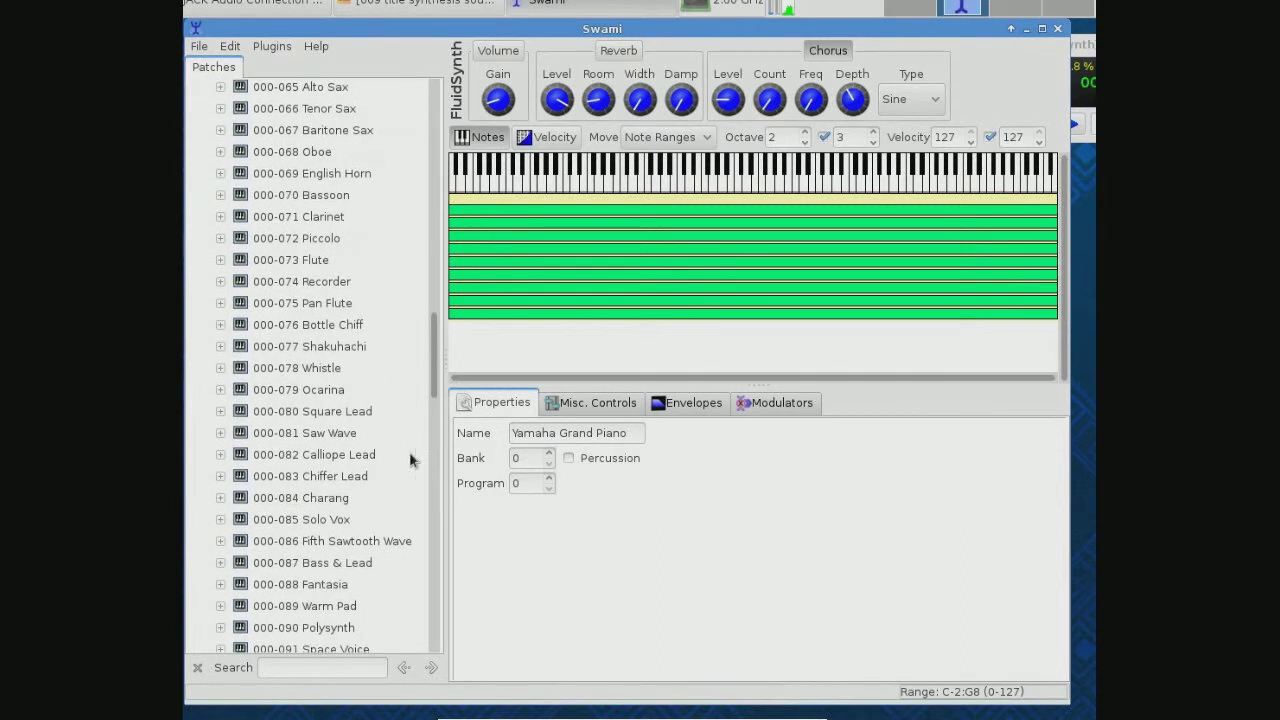
{"action": "left_click", "coordinate": [328, 350]}
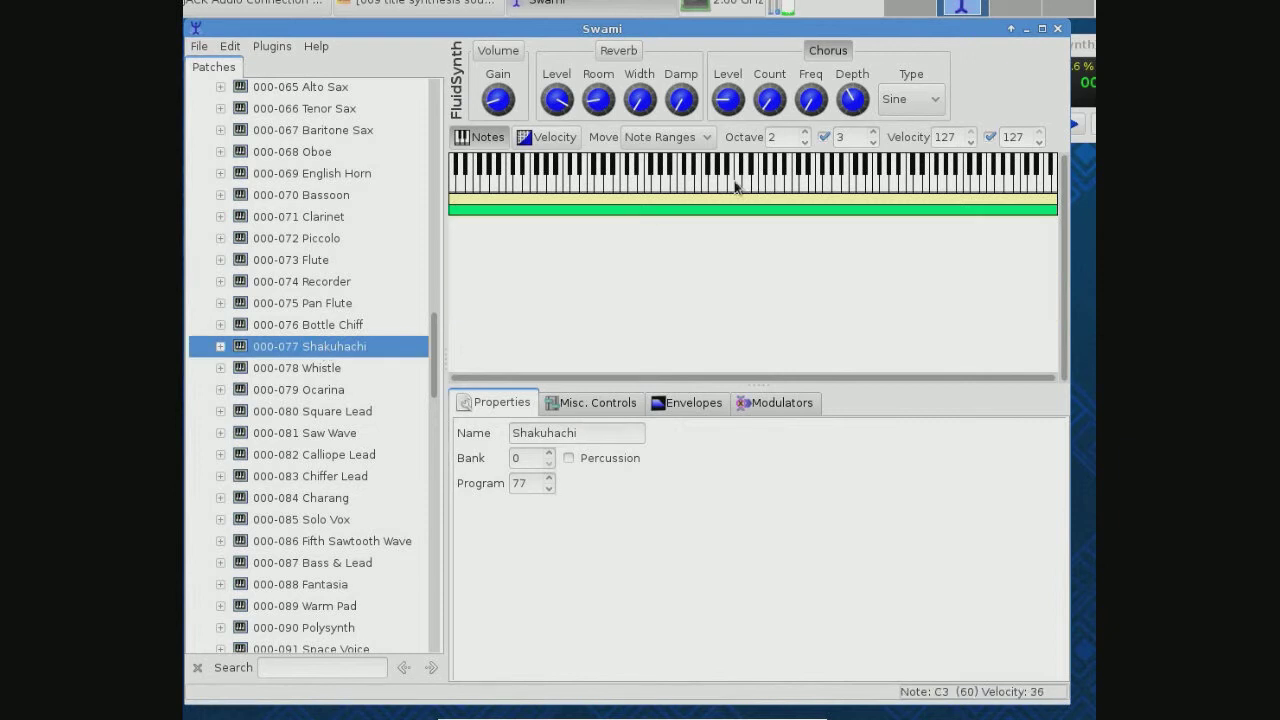
{"action": "left_click", "coordinate": [737, 176]}
{"action": "left_click", "coordinate": [757, 190]}
{"action": "left_click", "coordinate": [771, 192]}
{"action": "left_click", "coordinate": [766, 193]}
{"action": "left_click", "coordinate": [730, 194]}
{"action": "left_click", "coordinate": [705, 193]}
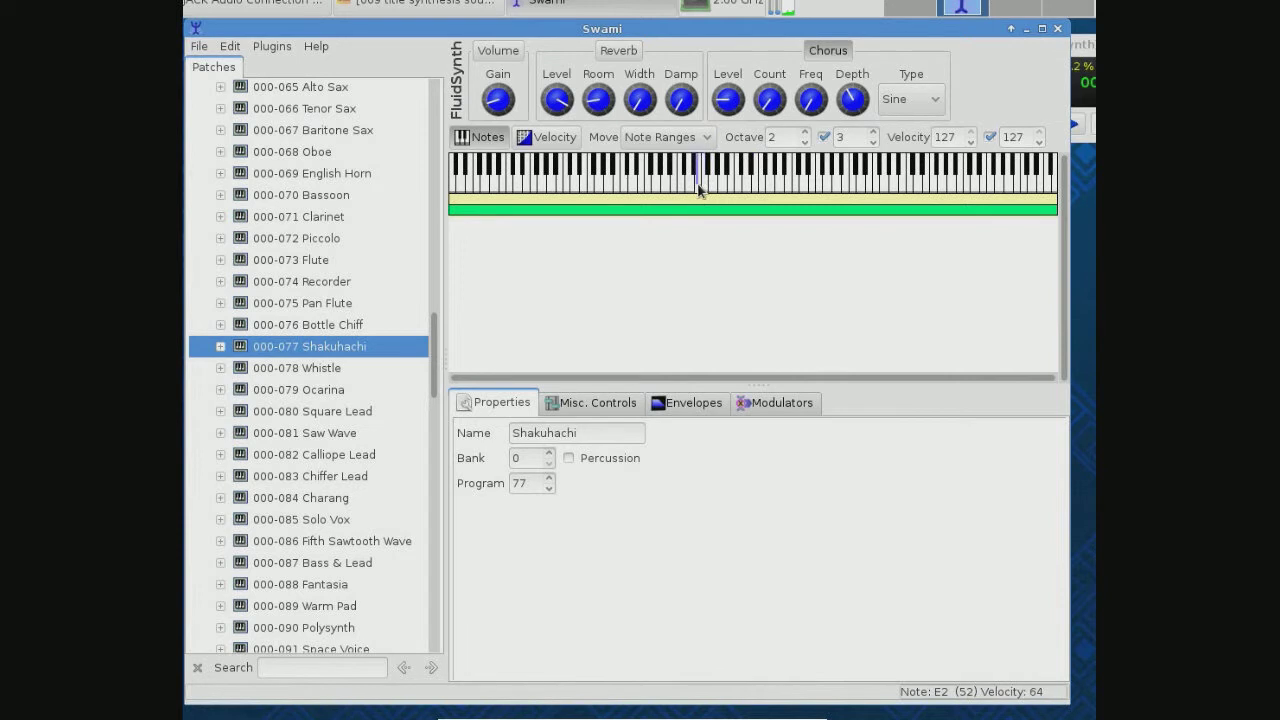
{"action": "left_click", "coordinate": [690, 192]}
{"action": "left_click", "coordinate": [714, 193]}
{"action": "left_click", "coordinate": [772, 193]}
{"action": "left_click", "coordinate": [802, 194]}
{"action": "left_click", "coordinate": [826, 190]}
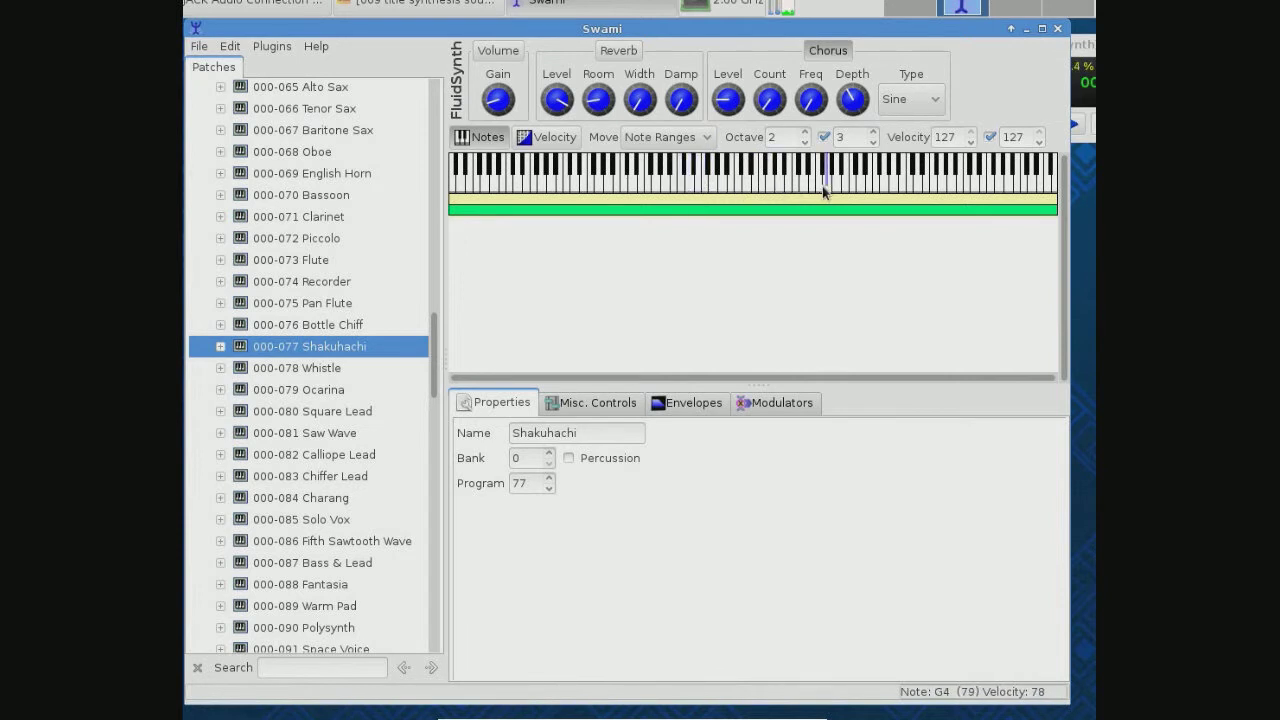
{"action": "left_click", "coordinate": [820, 191]}
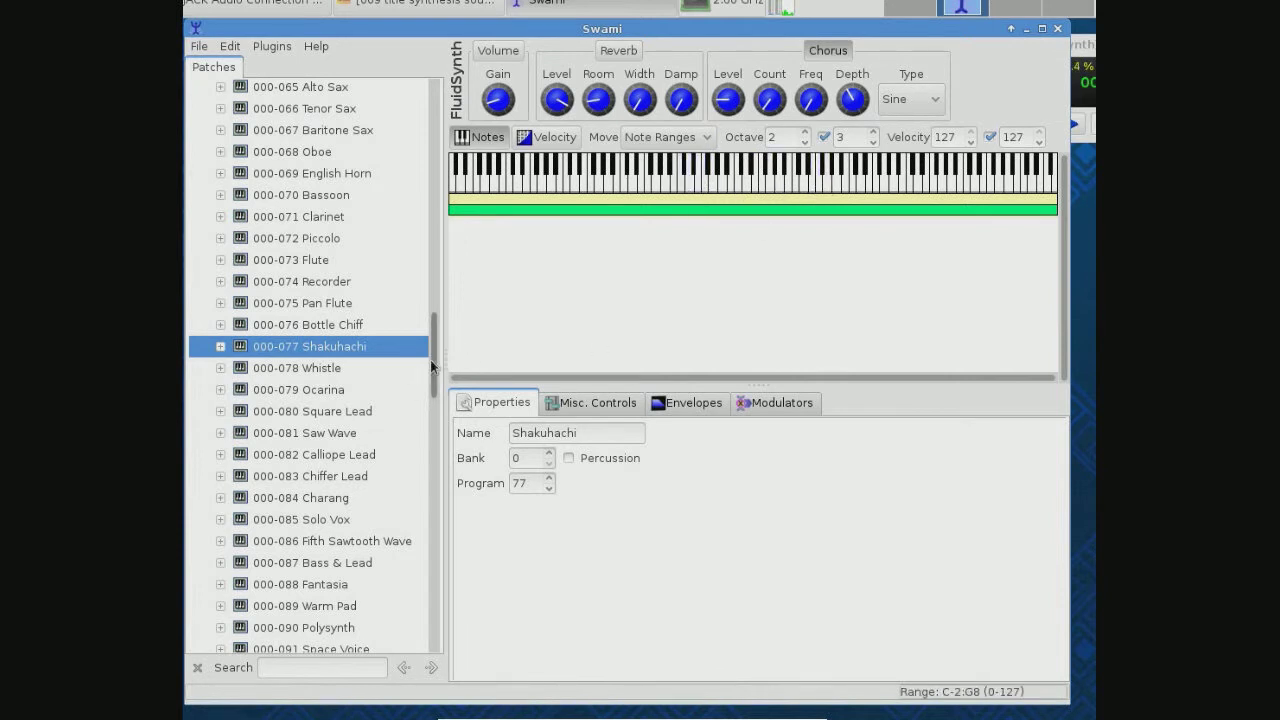
{"action": "left_click_drag", "start_coordinate": [432, 355], "coordinate": [426, 120]}
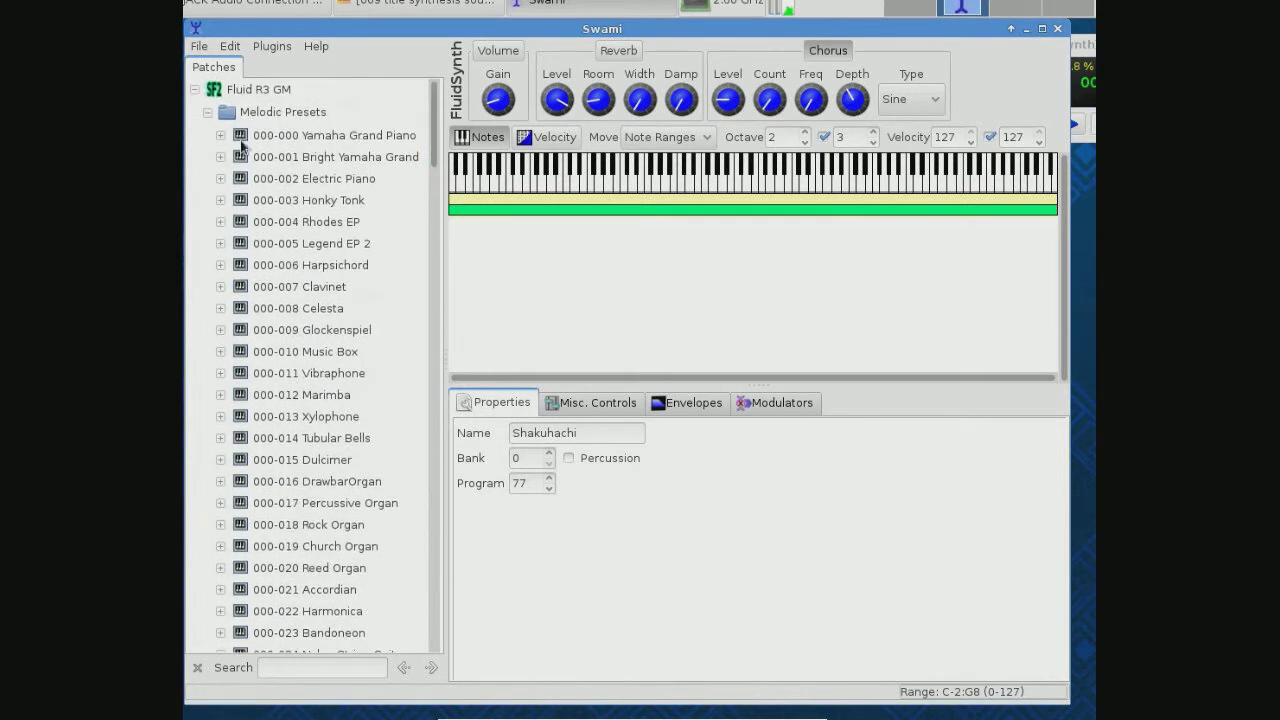
Step: Fold Melodic Presets away, expand Samples and inspect the Pop E0 sample's properties
{"action": "left_click", "coordinate": [207, 112]}
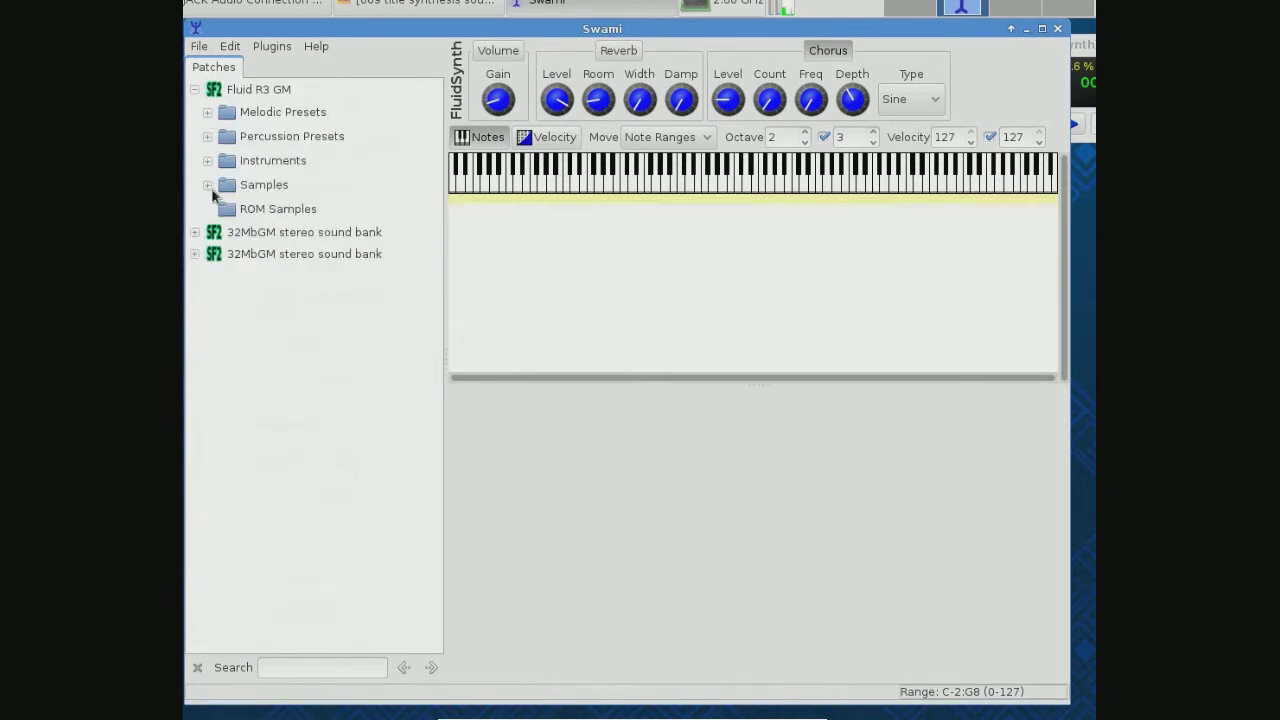
{"action": "left_click", "coordinate": [207, 185]}
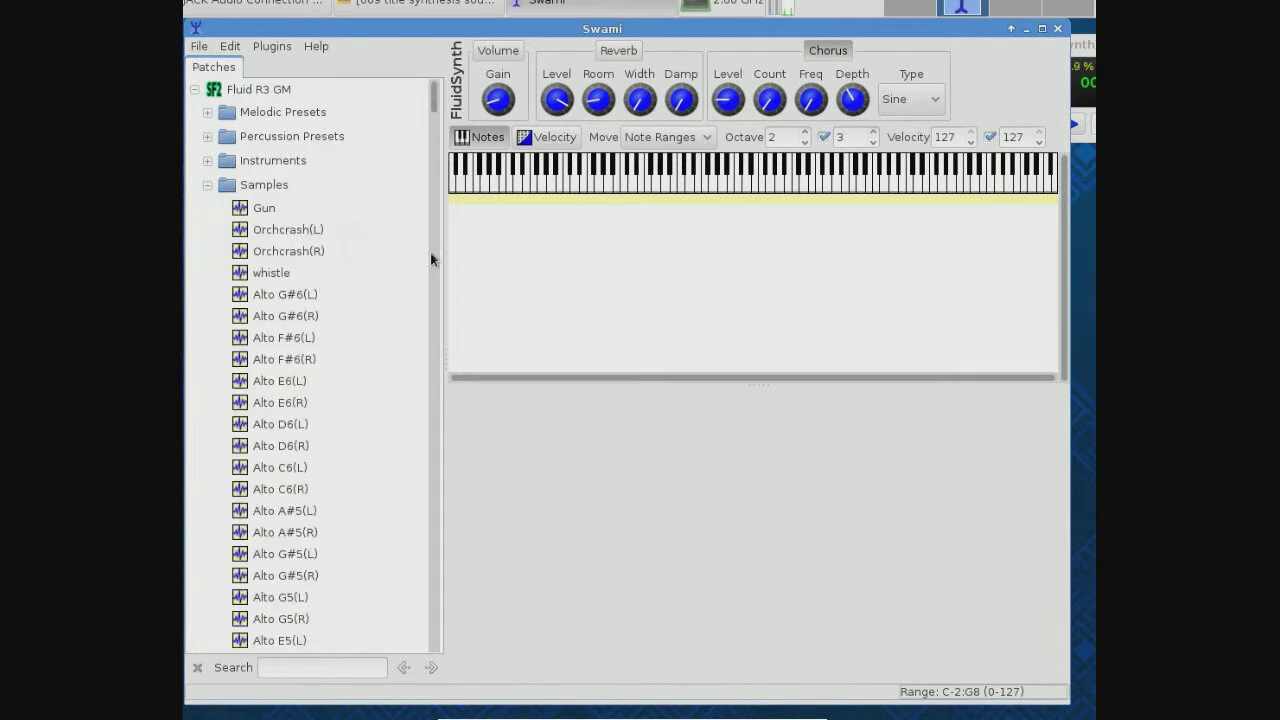
{"action": "left_click_drag", "start_coordinate": [434, 112], "coordinate": [437, 157]}
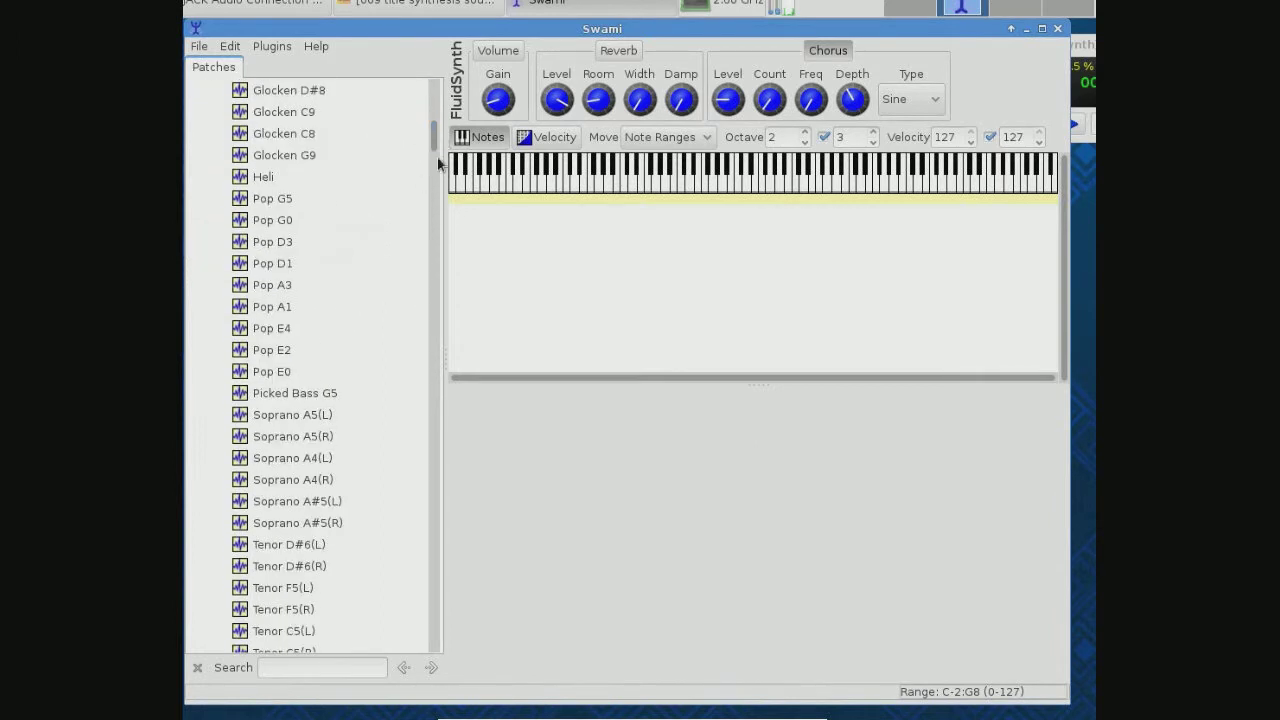
{"action": "left_click", "coordinate": [258, 374]}
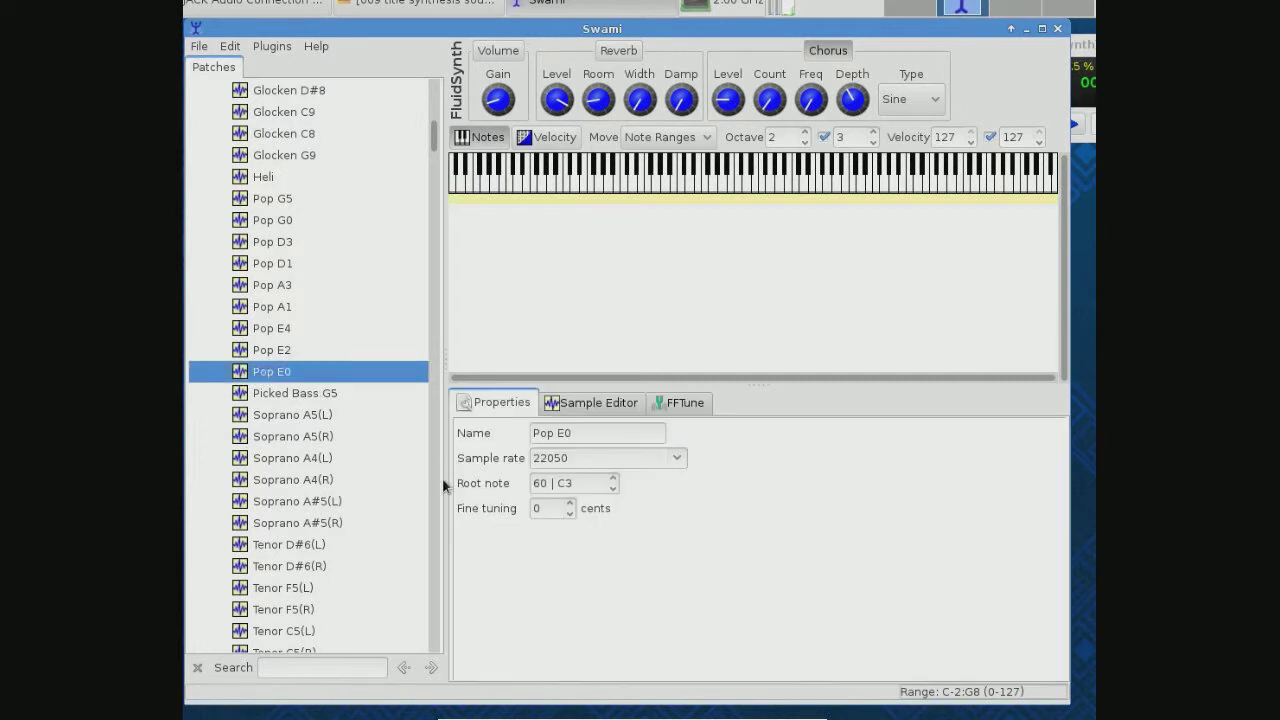
Step: Inspect the Alto E6(L) sample, then expand the Instruments folder
{"action": "left_click_drag", "start_coordinate": [432, 140], "coordinate": [434, 88]}
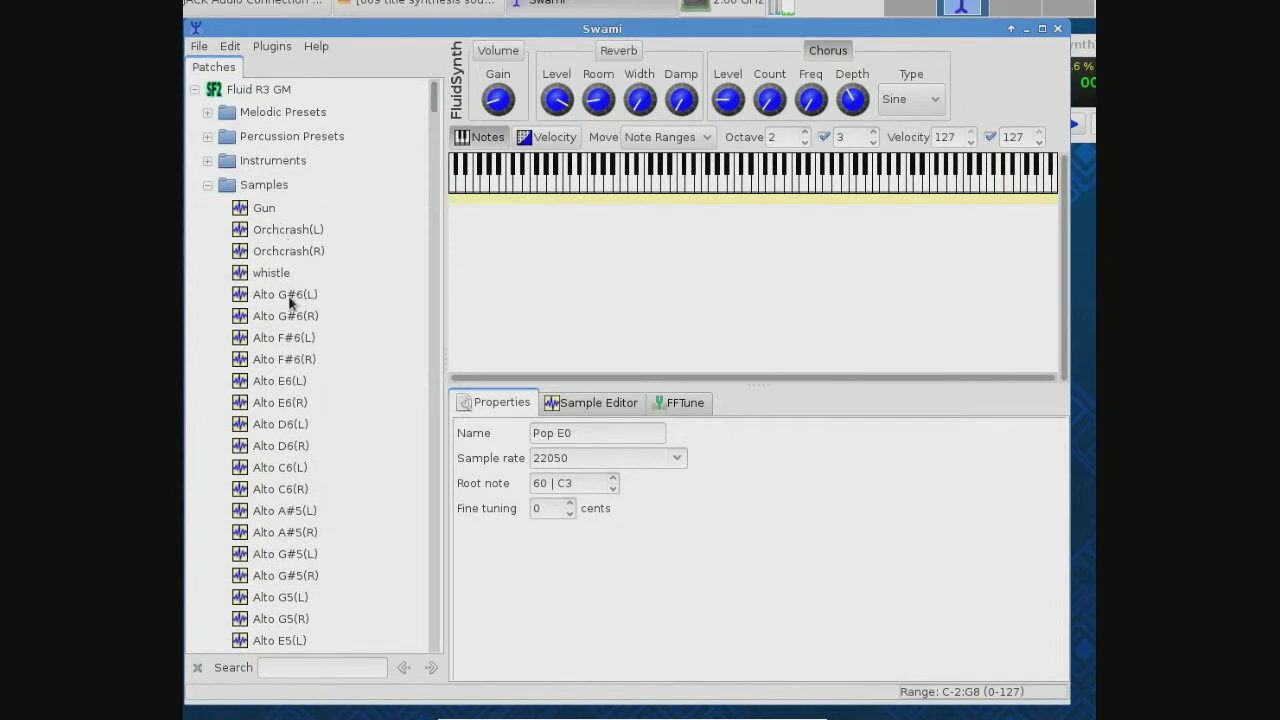
{"action": "left_click", "coordinate": [280, 385]}
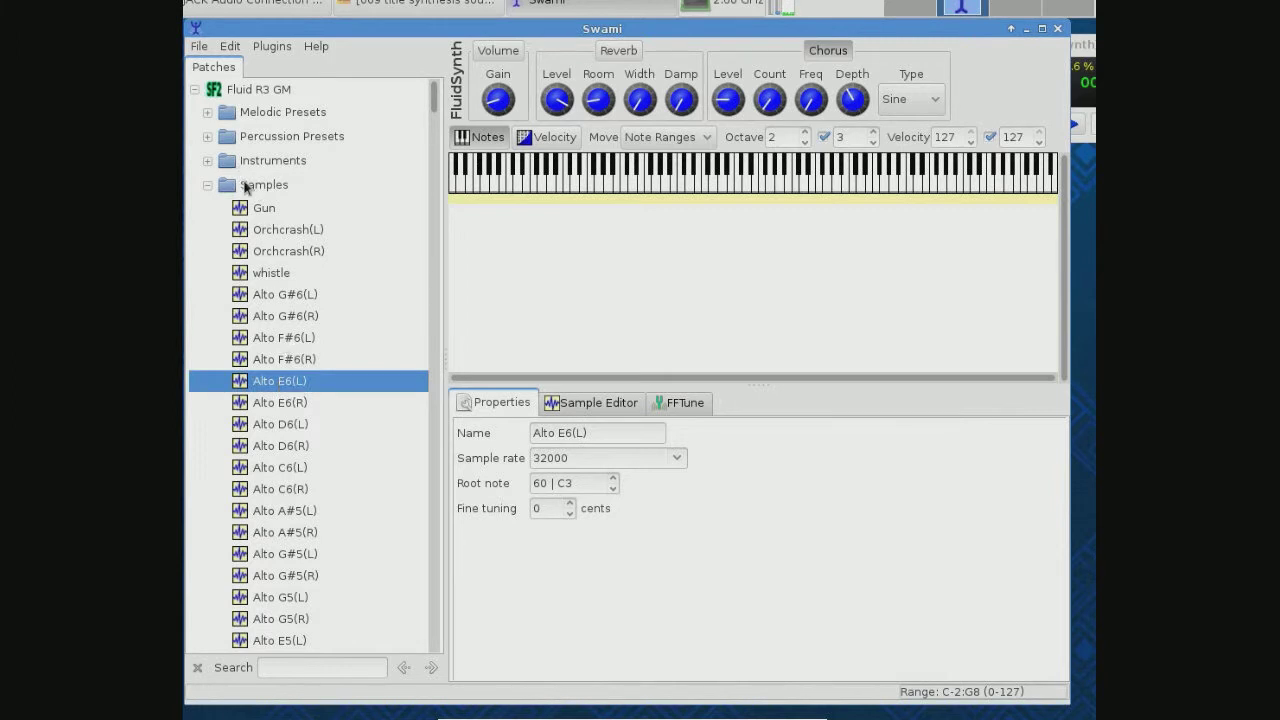
{"action": "left_click", "coordinate": [208, 162]}
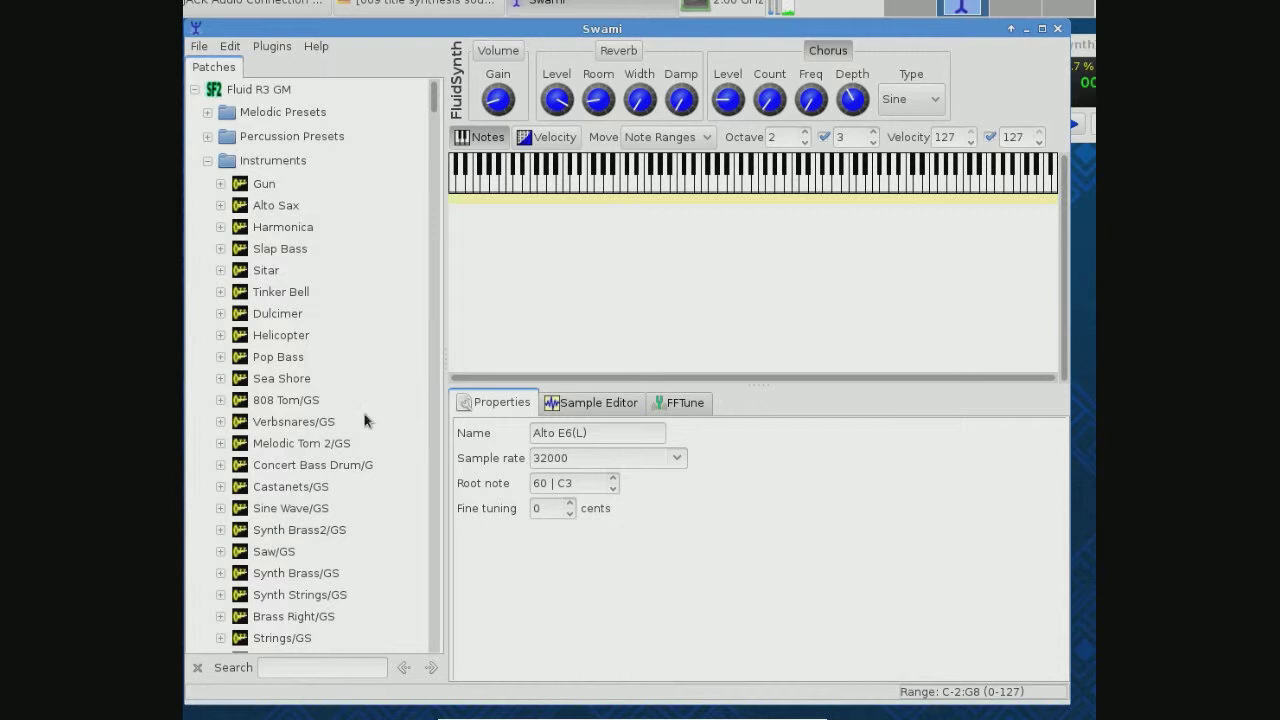
Step: Expand Sea Shore and view each of its three zones, comparing root notes 68 and 60
{"action": "left_click", "coordinate": [221, 379]}
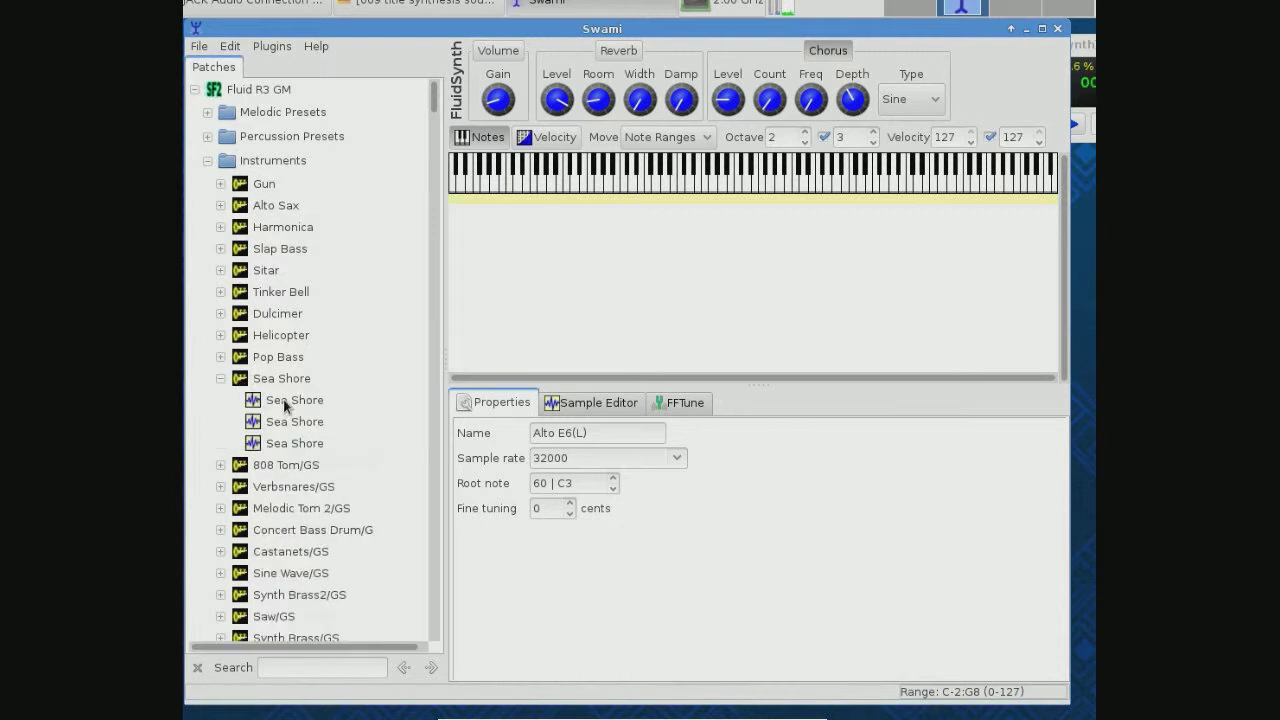
{"action": "left_click", "coordinate": [286, 402]}
{"action": "left_click", "coordinate": [288, 422]}
{"action": "left_click", "coordinate": [292, 443]}
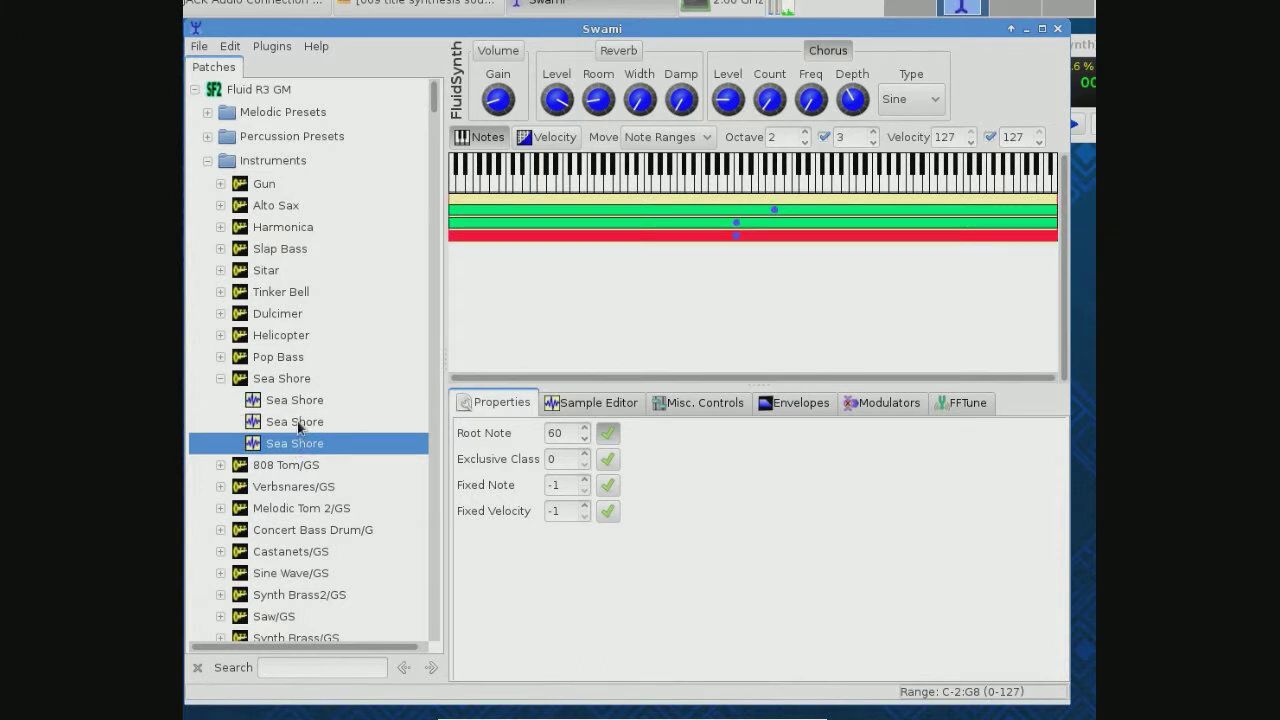
{"action": "left_click", "coordinate": [291, 404]}
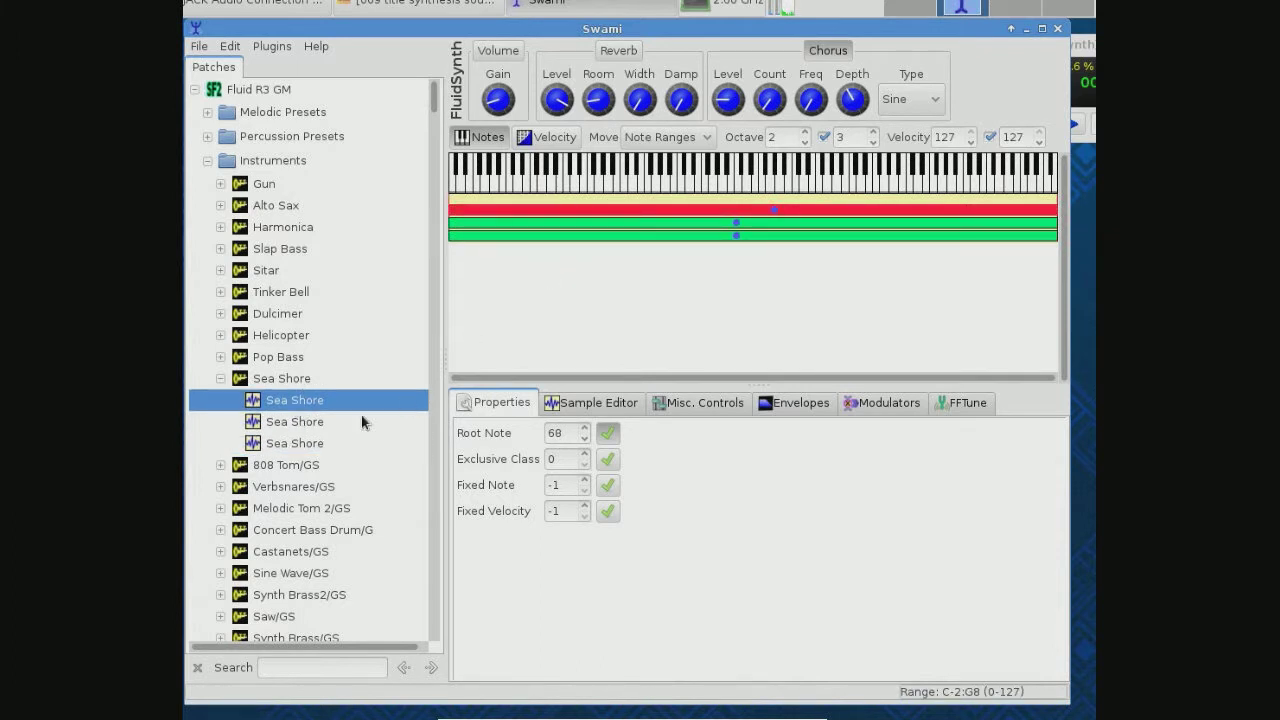
{"action": "left_click", "coordinate": [318, 424]}
{"action": "left_click", "coordinate": [320, 446]}
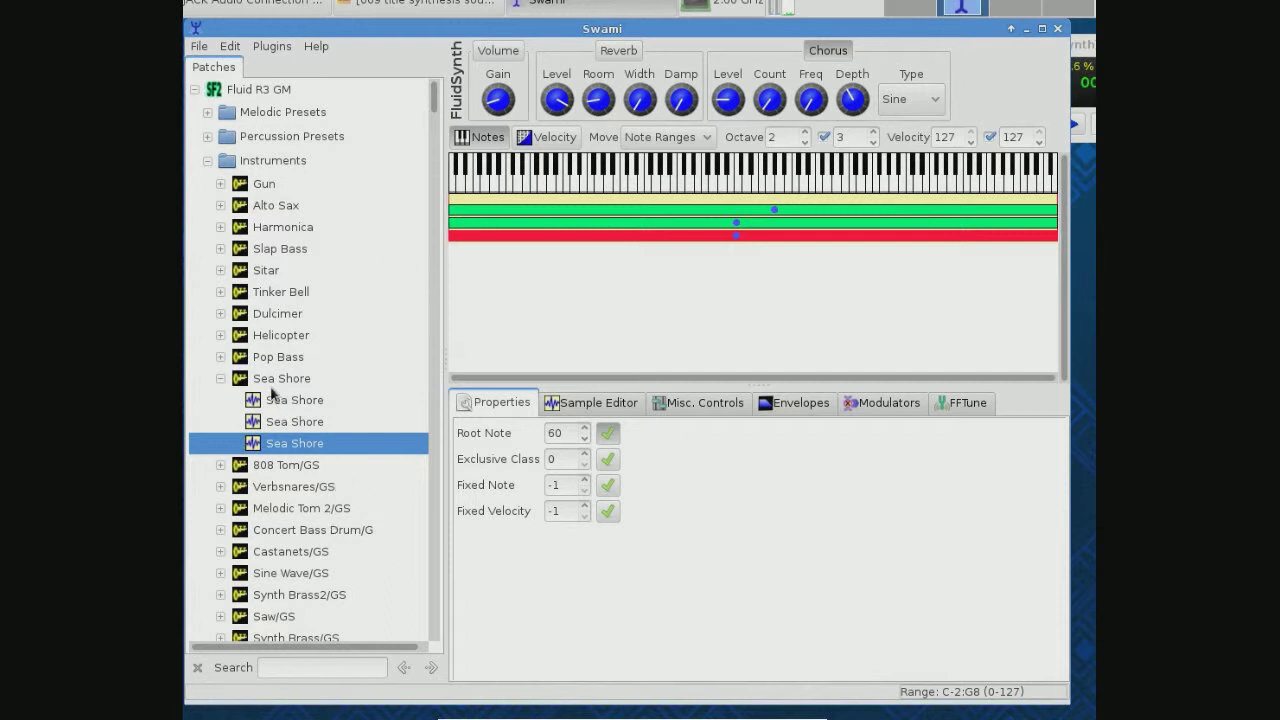
Step: Re-expand Melodic Presets and open the zones of 000-010 Music Box and 000-012 Marimba
{"action": "left_click", "coordinate": [207, 112]}
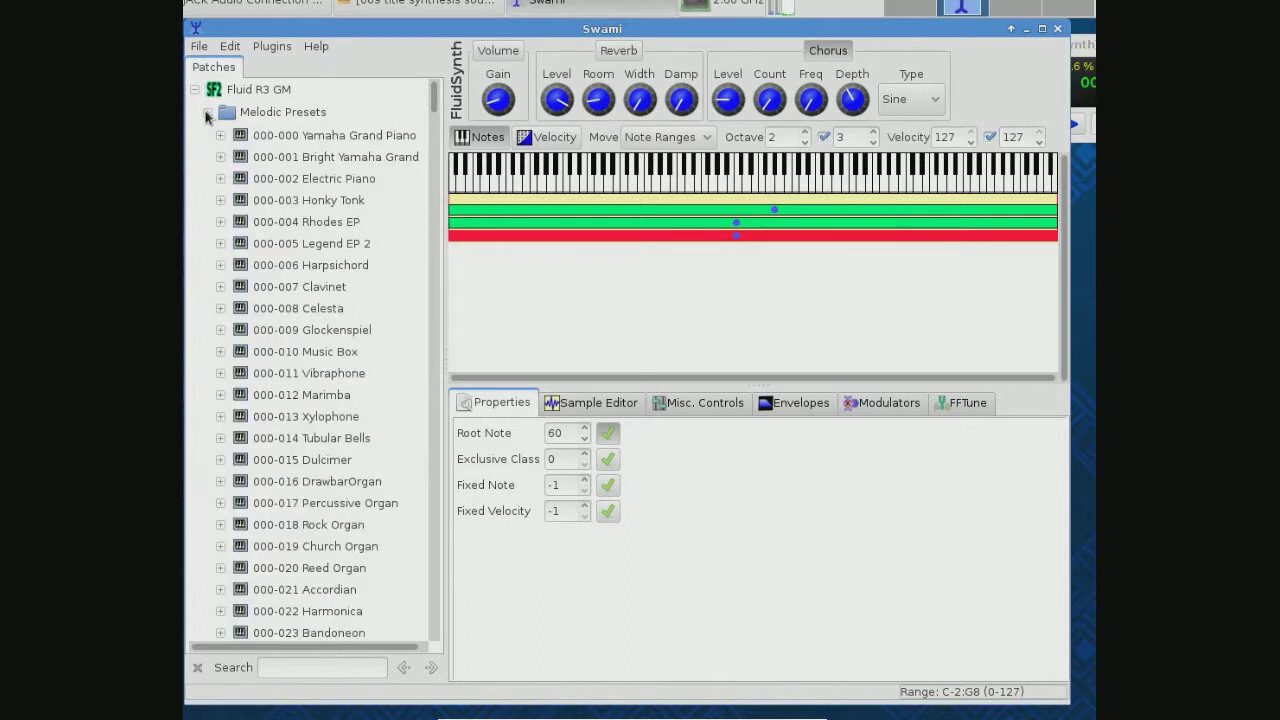
{"action": "left_click", "coordinate": [220, 351]}
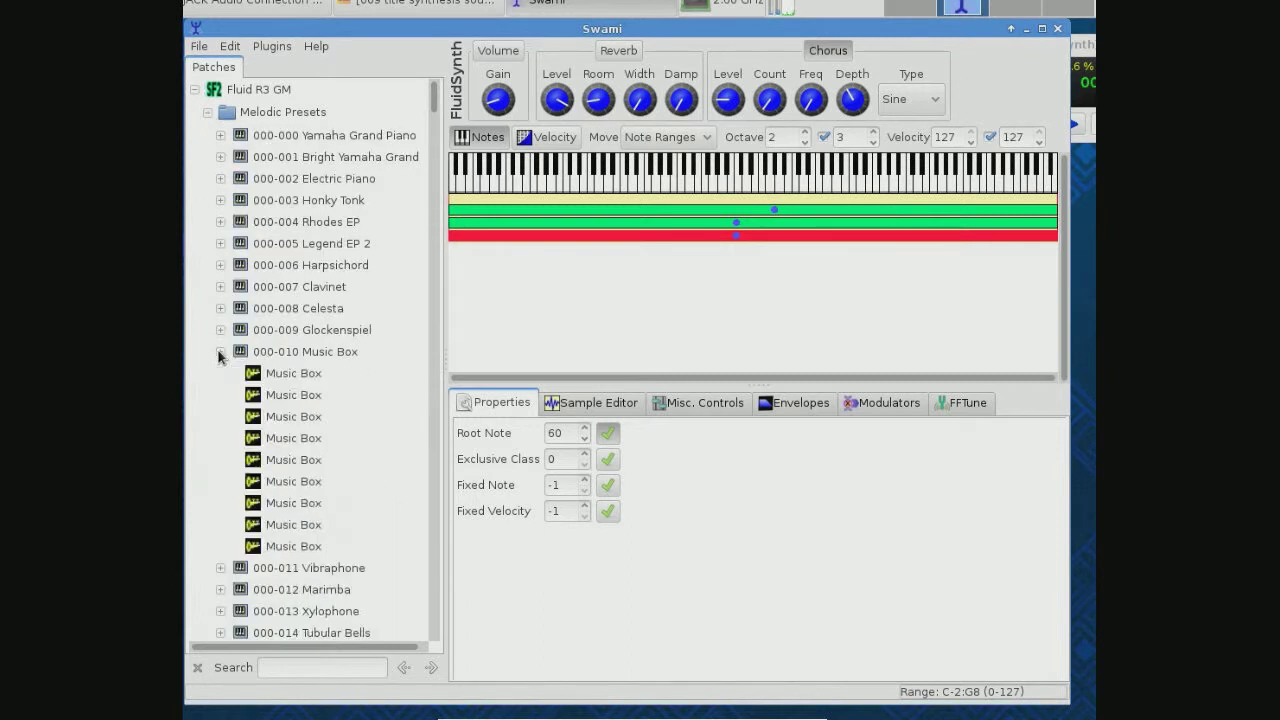
{"action": "left_click", "coordinate": [221, 589]}
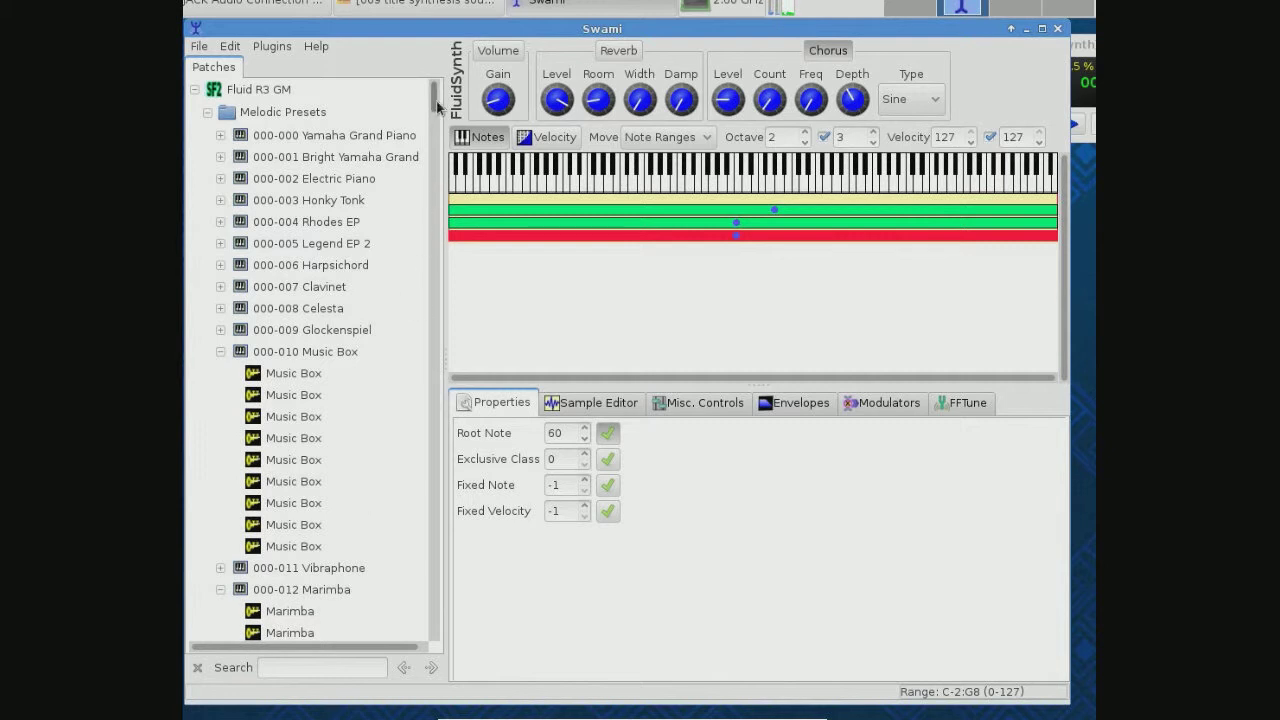
Step: Select the first, third and fifth Marimba zones to compare their key ranges
{"action": "scroll", "coordinate": [436, 113], "scroll_direction": "down", "scroll_amount": 5}
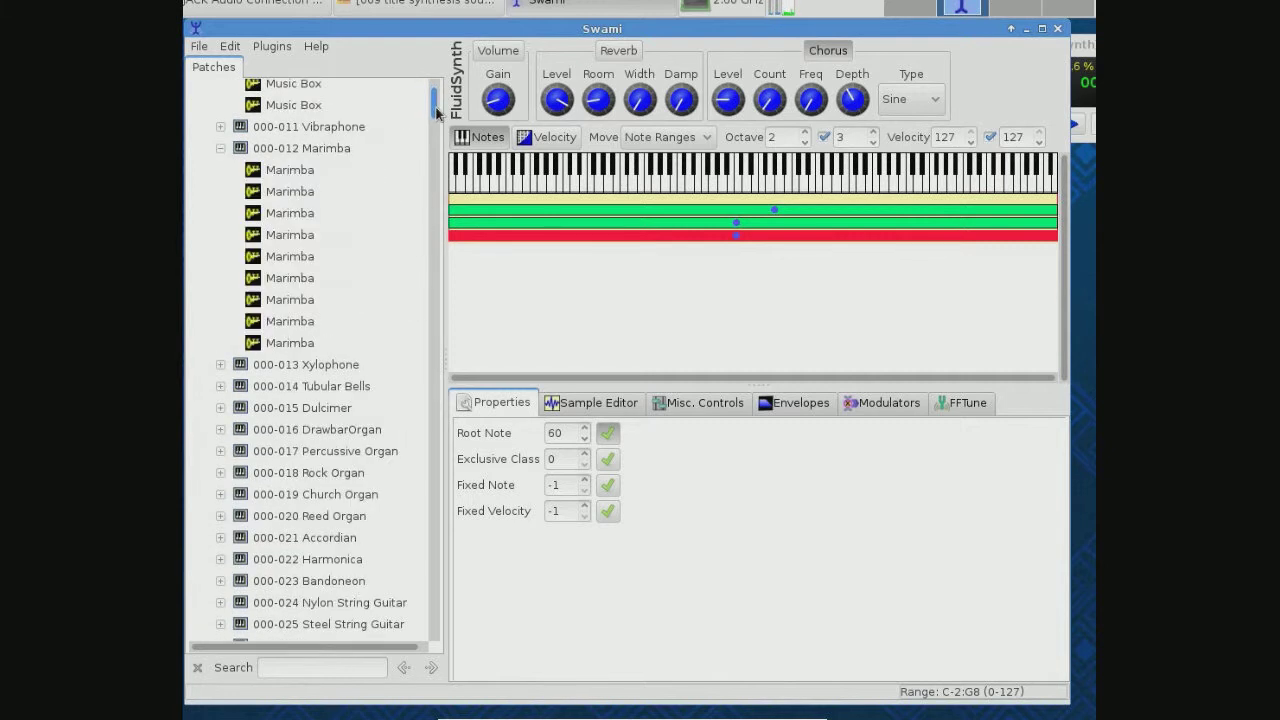
{"action": "left_click", "coordinate": [300, 172]}
{"action": "left_click", "coordinate": [296, 213]}
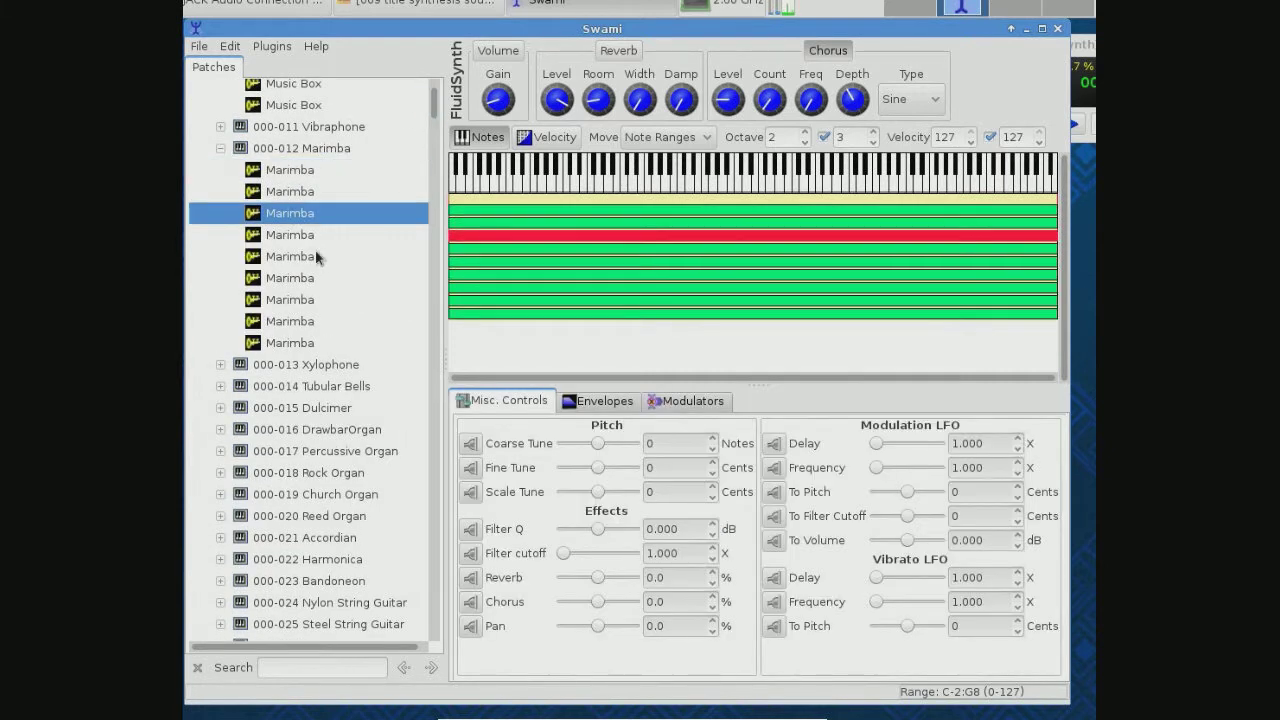
{"action": "left_click", "coordinate": [307, 257]}
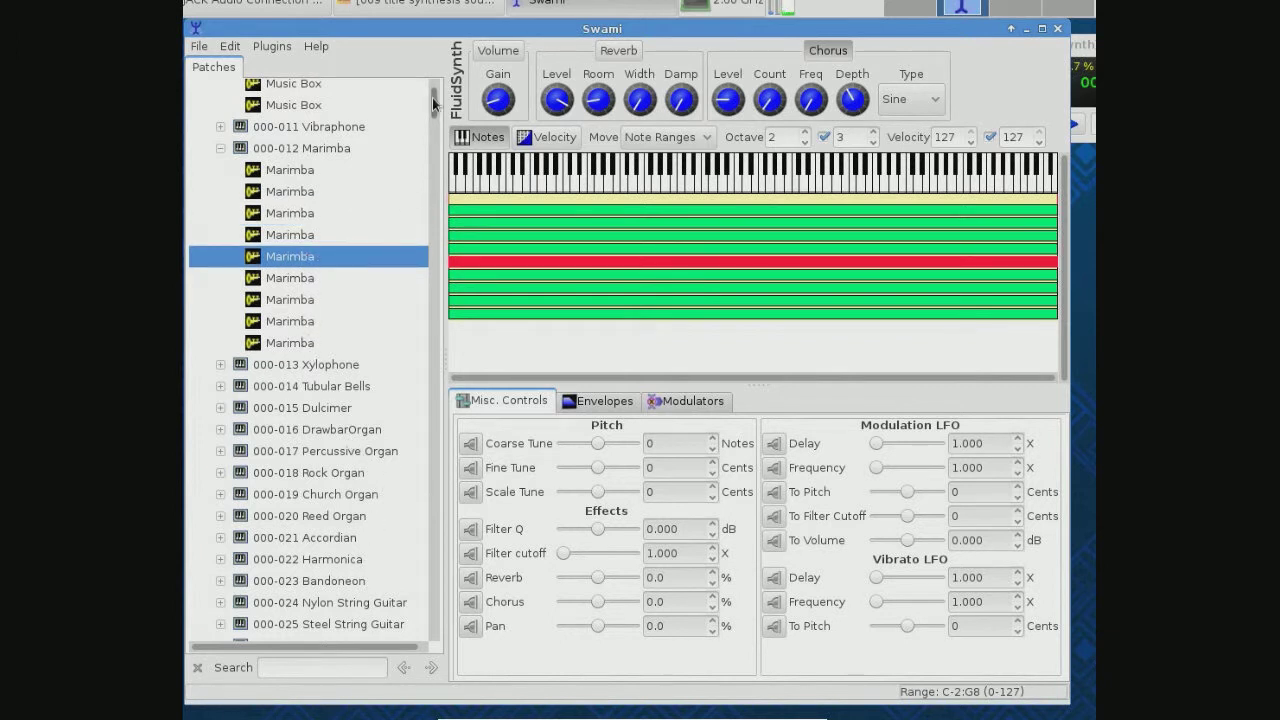
{"action": "left_click_drag", "start_coordinate": [433, 103], "coordinate": [427, 130]}
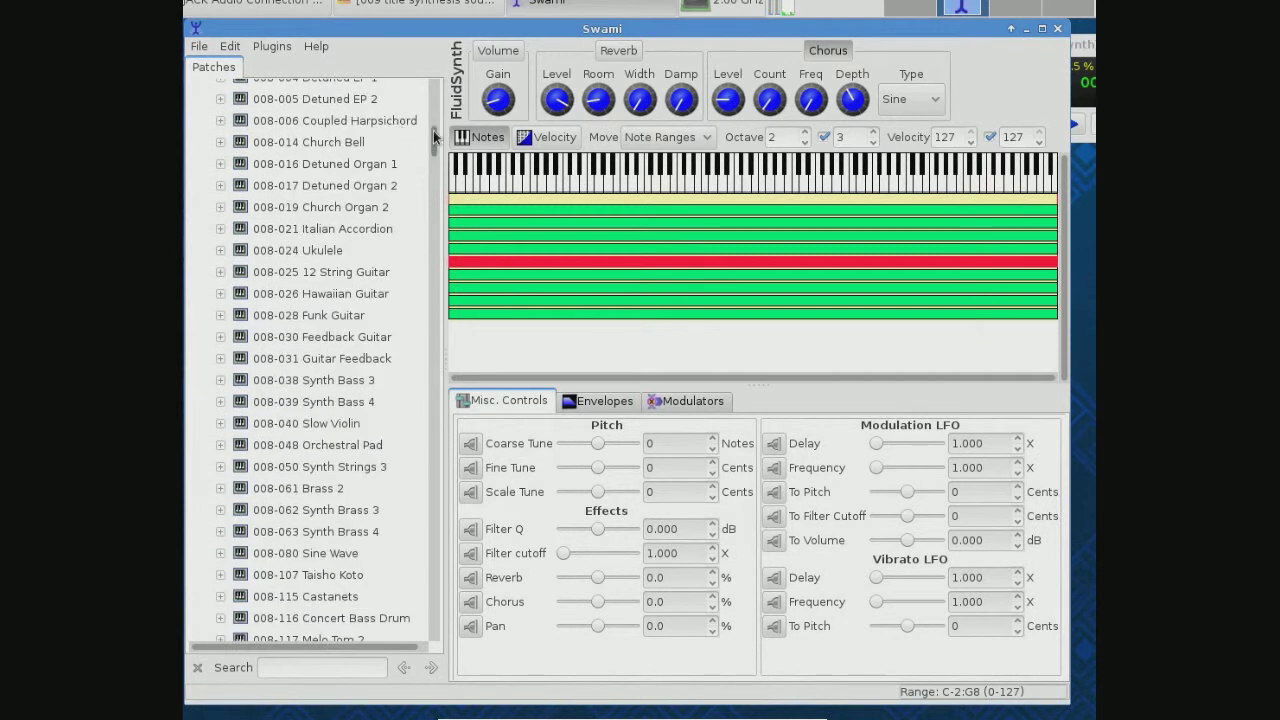
{"action": "left_click_drag", "start_coordinate": [435, 143], "coordinate": [436, 146]}
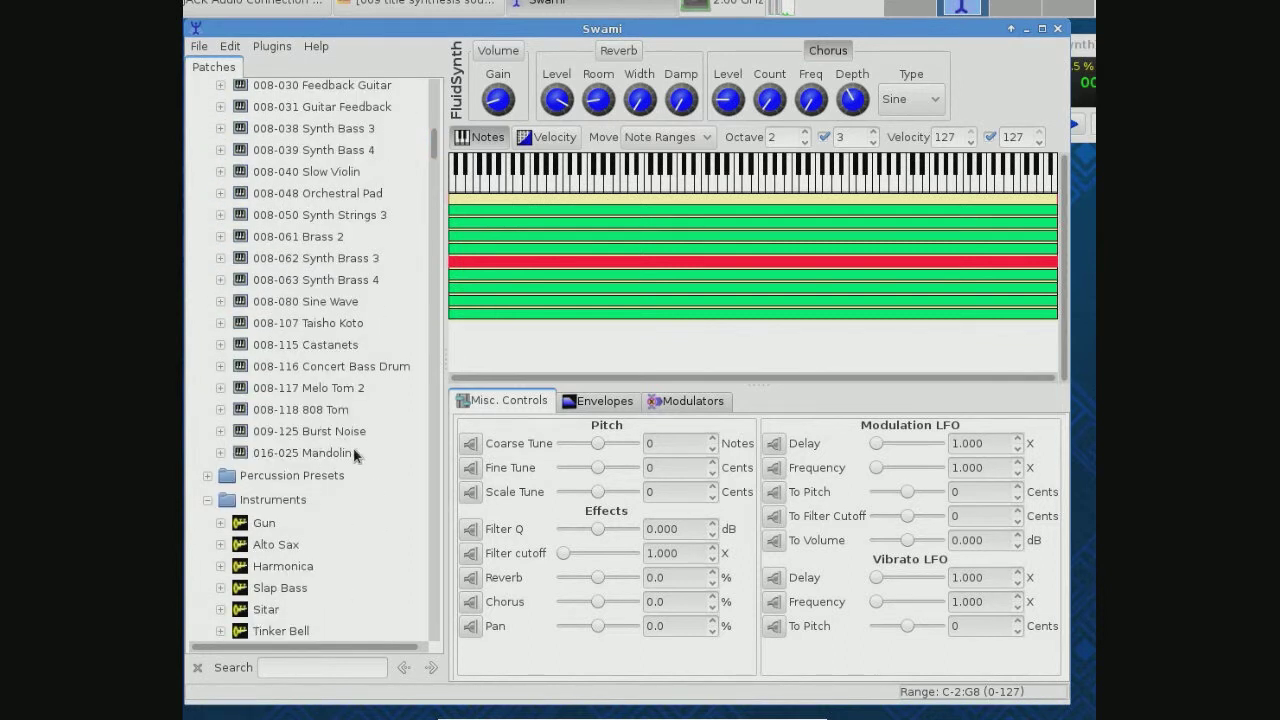
{"action": "scroll", "coordinate": [437, 155], "scroll_direction": "up", "scroll_amount": 10}
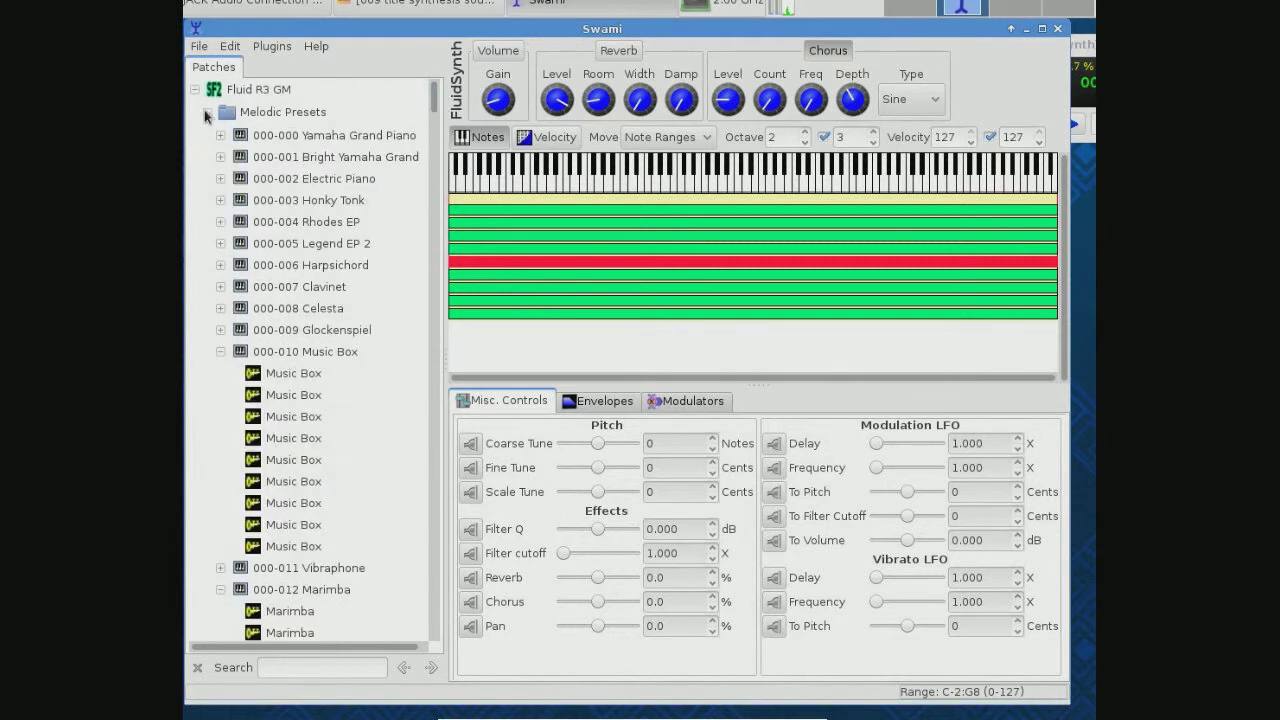
Step: Collapse Fluid R3 GM's Melodic Presets, Instruments and Samples folders
{"action": "left_click", "coordinate": [207, 113]}
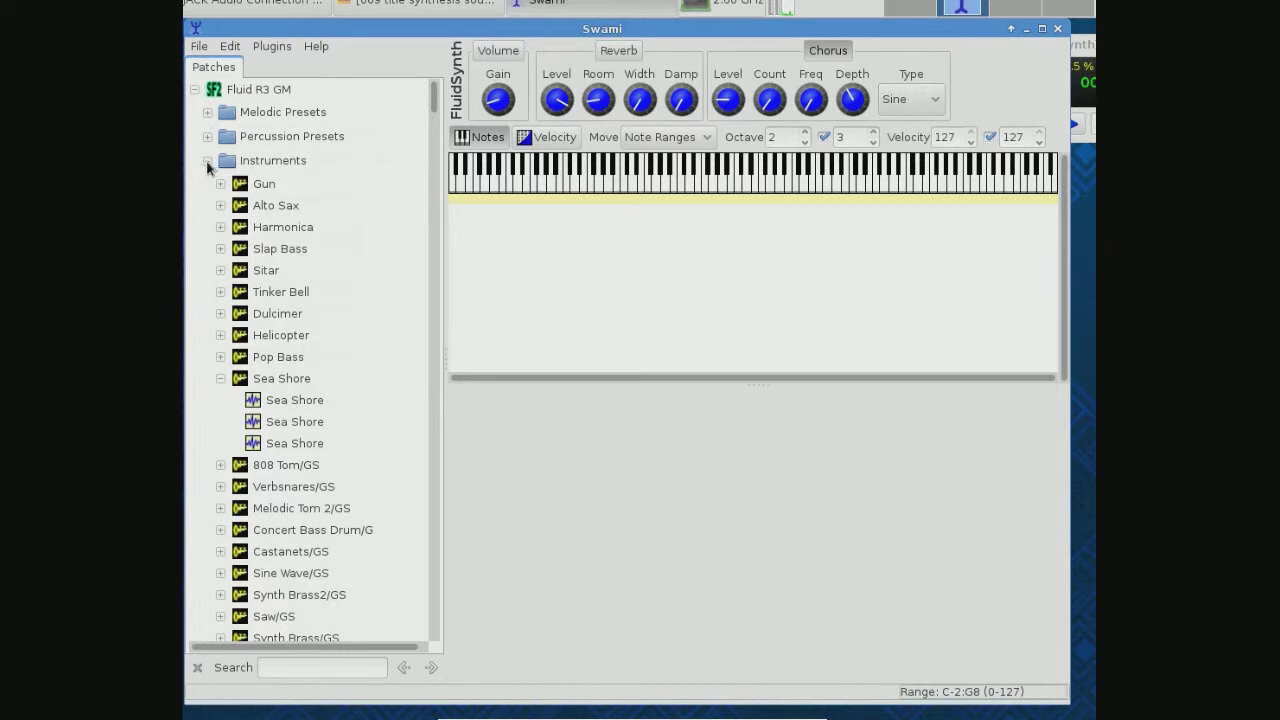
{"action": "left_click", "coordinate": [208, 161]}
{"action": "left_click", "coordinate": [207, 185]}
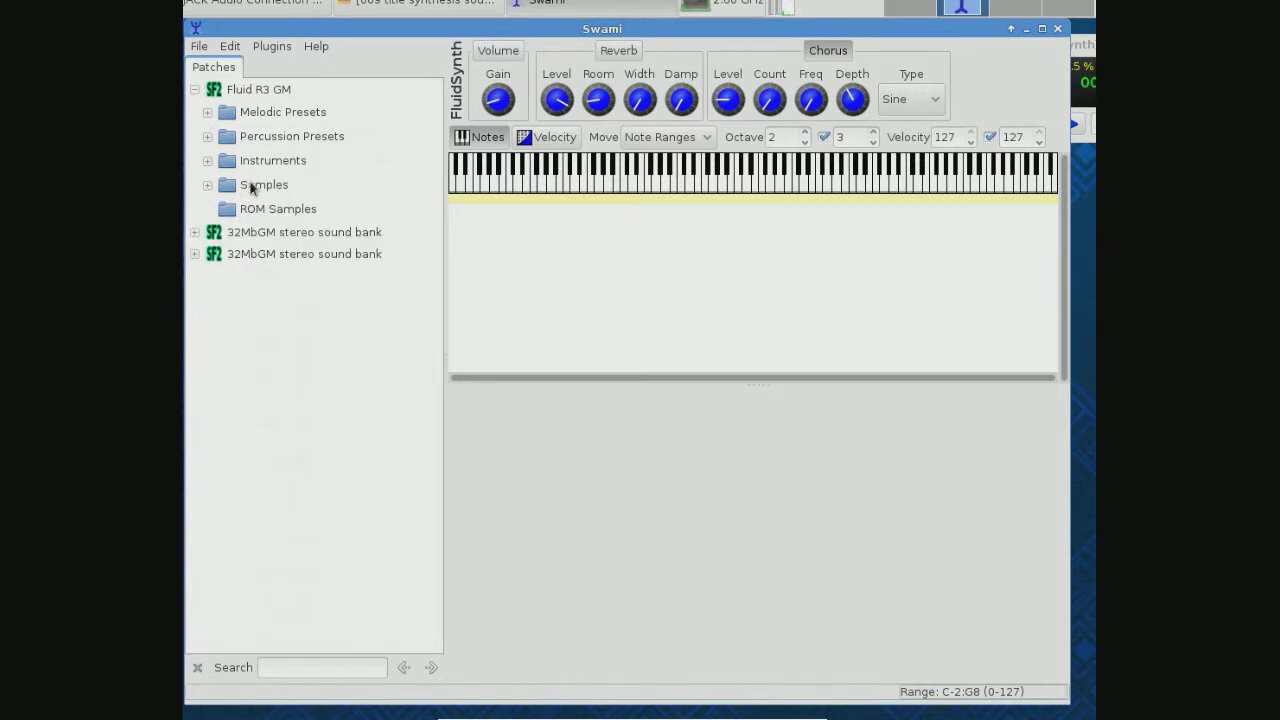
Step: Expand the first 32MbGM stereo bank and its Melodic Presets, GrandPiano through GunShot
{"action": "left_click", "coordinate": [195, 232]}
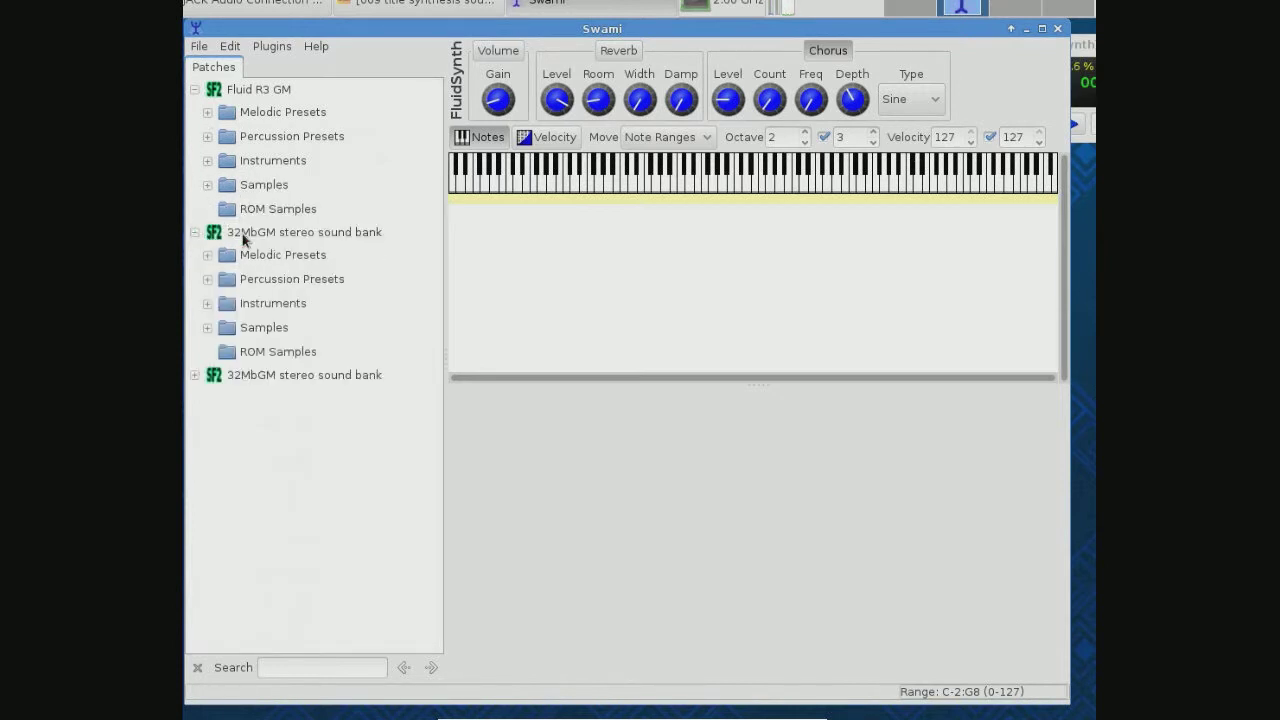
{"action": "left_click", "coordinate": [208, 256]}
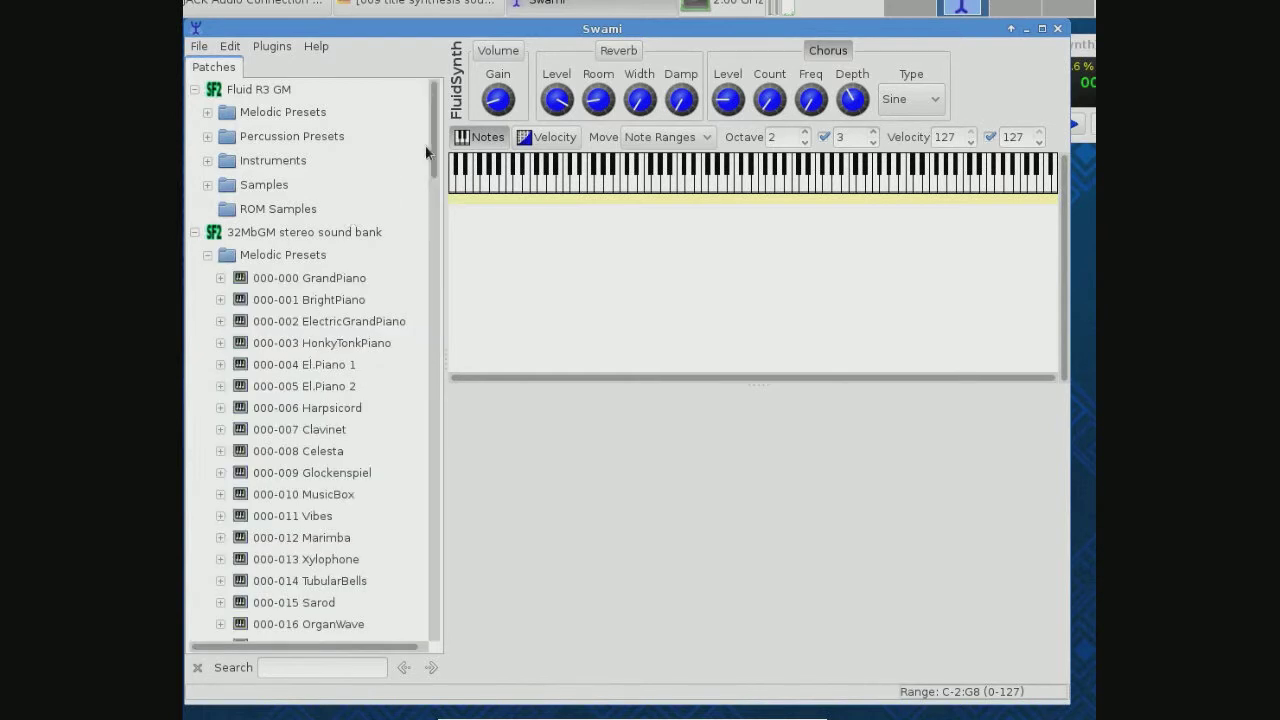
{"action": "left_click_drag", "start_coordinate": [434, 142], "coordinate": [421, 596]}
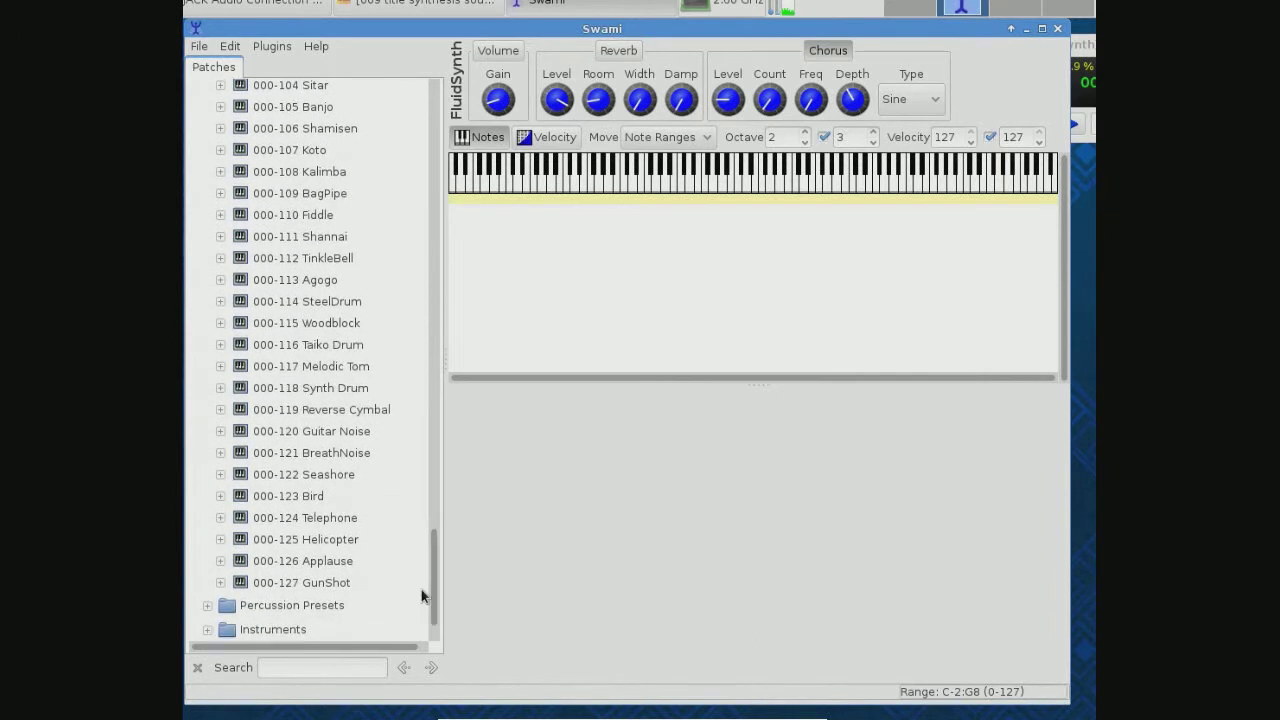
Step: Expand Percussion Presets, select 128-016 PowerDrums and play several drum notes
{"action": "left_click", "coordinate": [207, 606]}
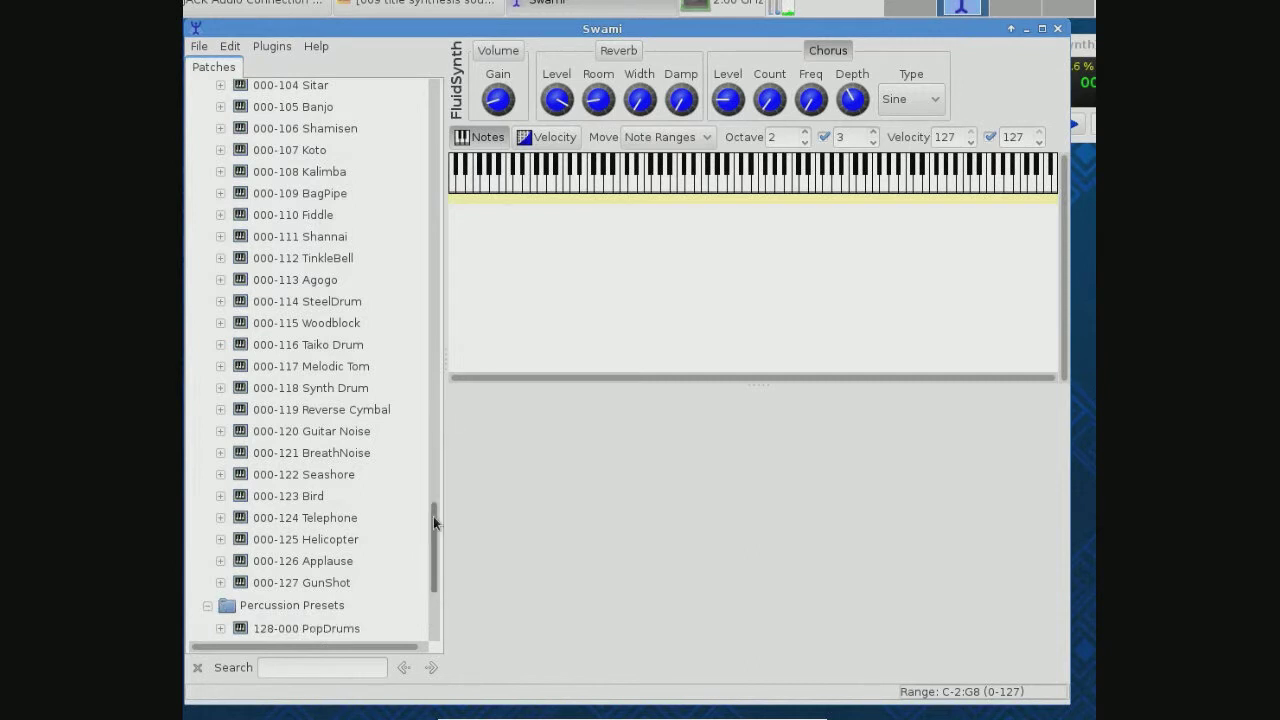
{"action": "left_click_drag", "start_coordinate": [433, 516], "coordinate": [432, 572]}
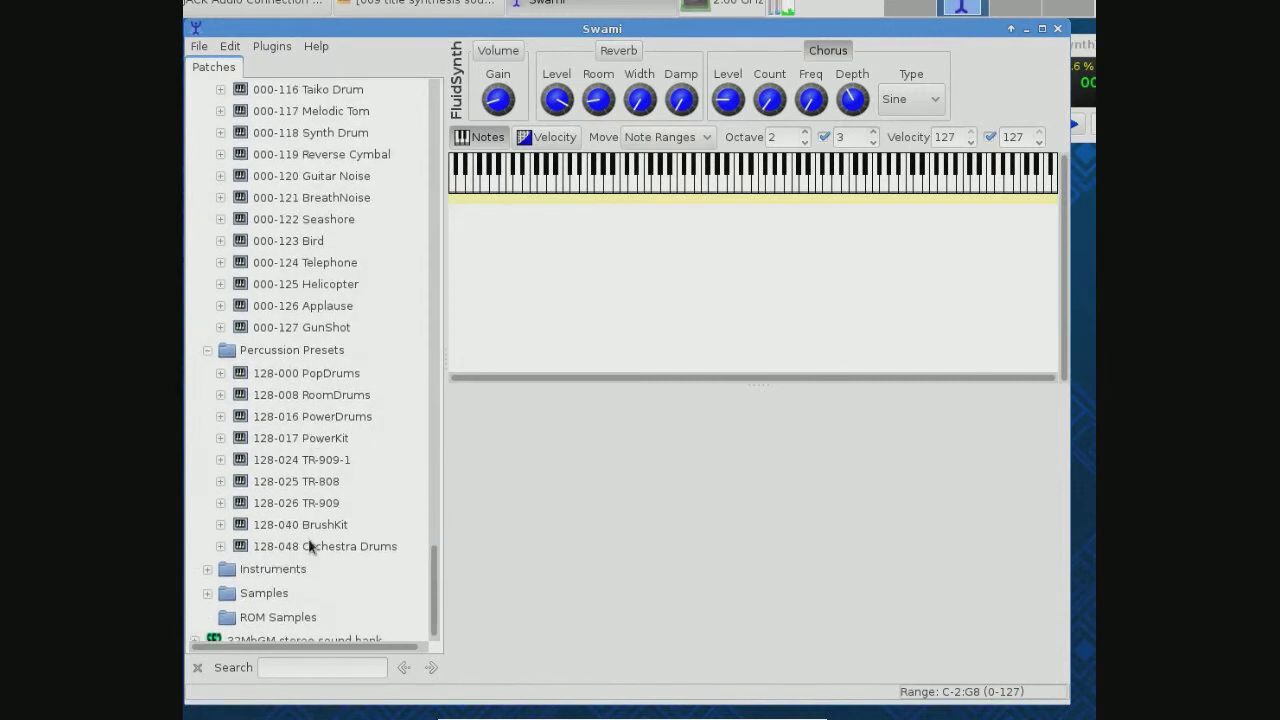
{"action": "left_click", "coordinate": [329, 418]}
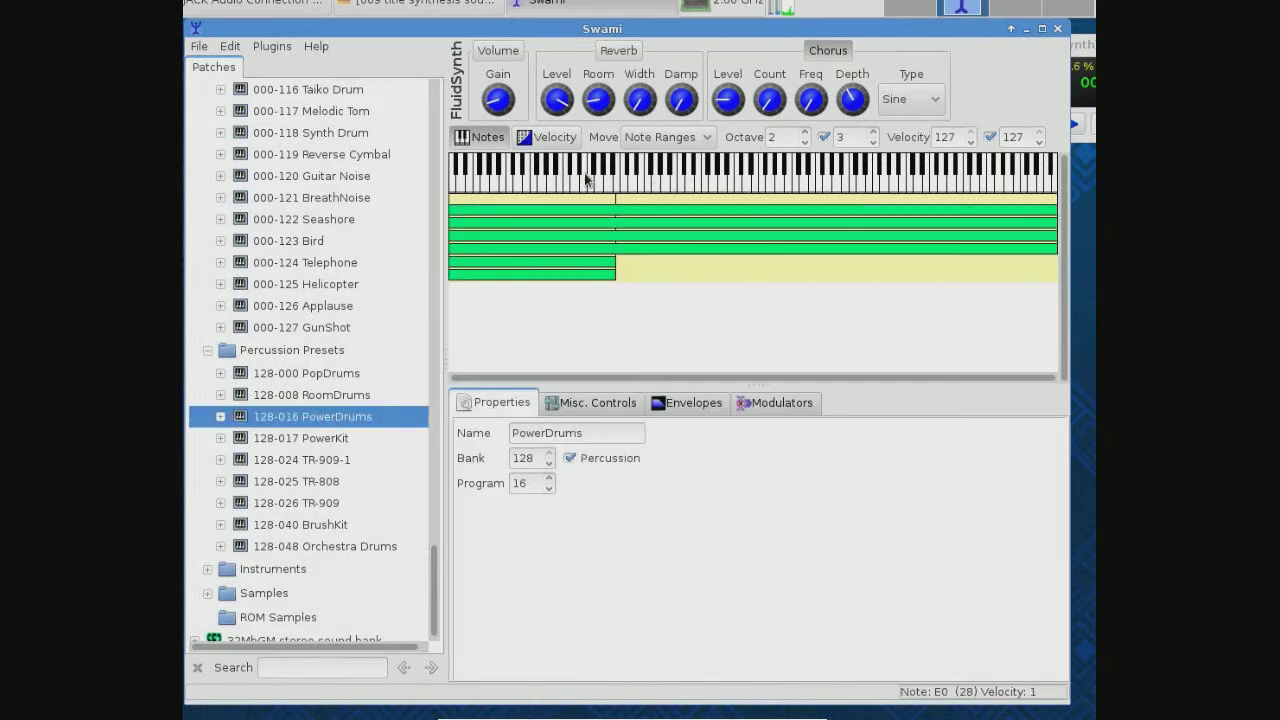
{"action": "left_click", "coordinate": [571, 180]}
{"action": "left_click", "coordinate": [610, 180]}
{"action": "left_click", "coordinate": [734, 182]}
{"action": "left_click", "coordinate": [632, 184]}
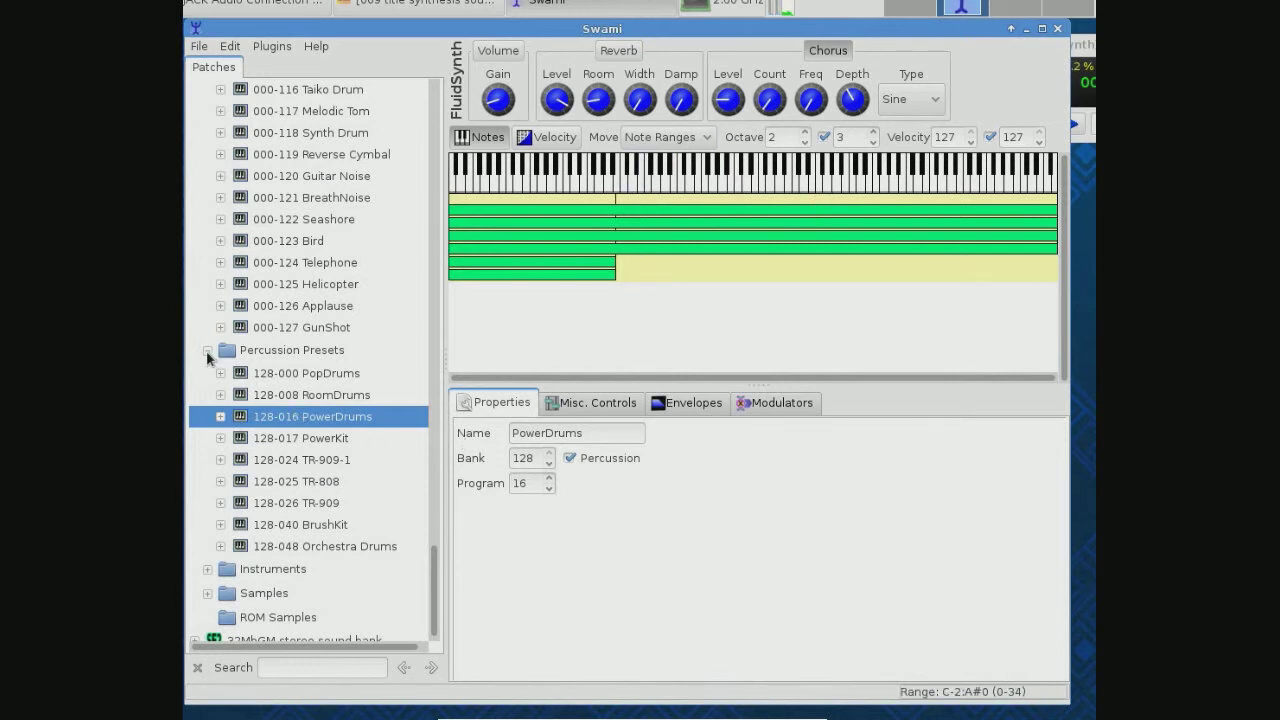
Step: Collapse the 32MbGM folders after viewing its samples, and re-expand Fluid R3 GM's Melodic Presets
{"action": "left_click", "coordinate": [207, 350]}
{"action": "left_click", "coordinate": [207, 582]}
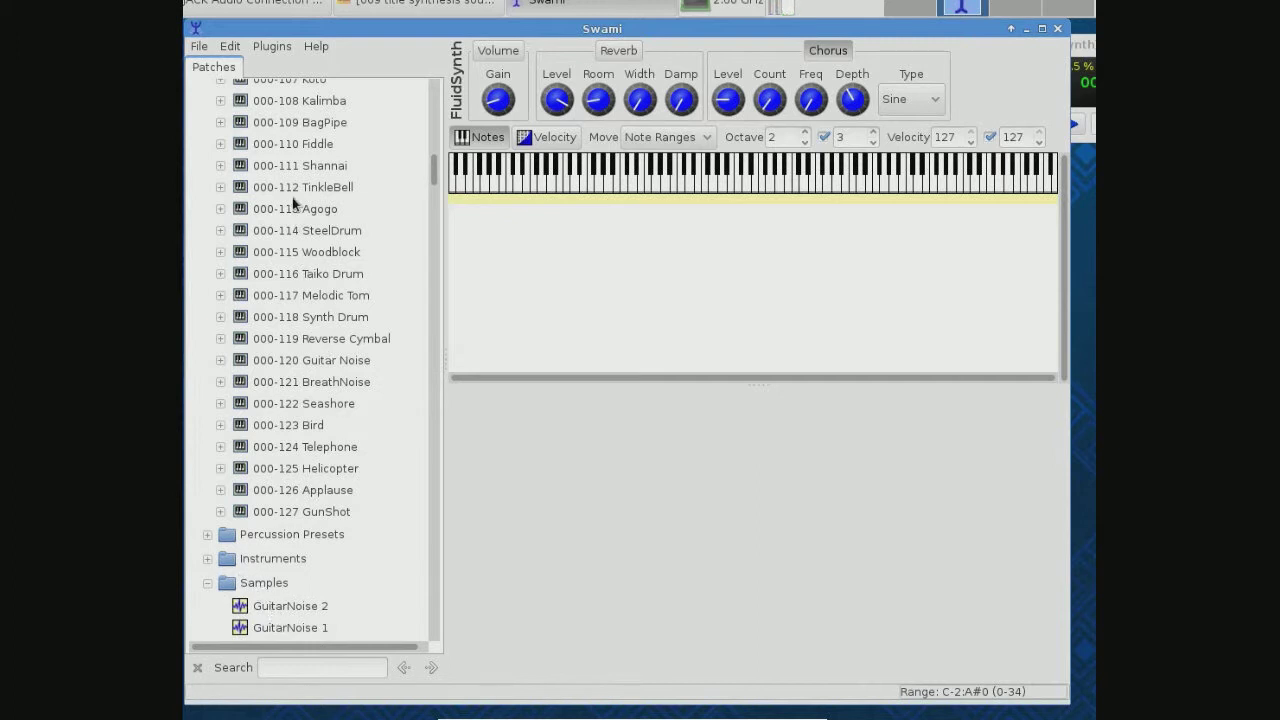
{"action": "left_click_drag", "start_coordinate": [434, 178], "coordinate": [434, 100]}
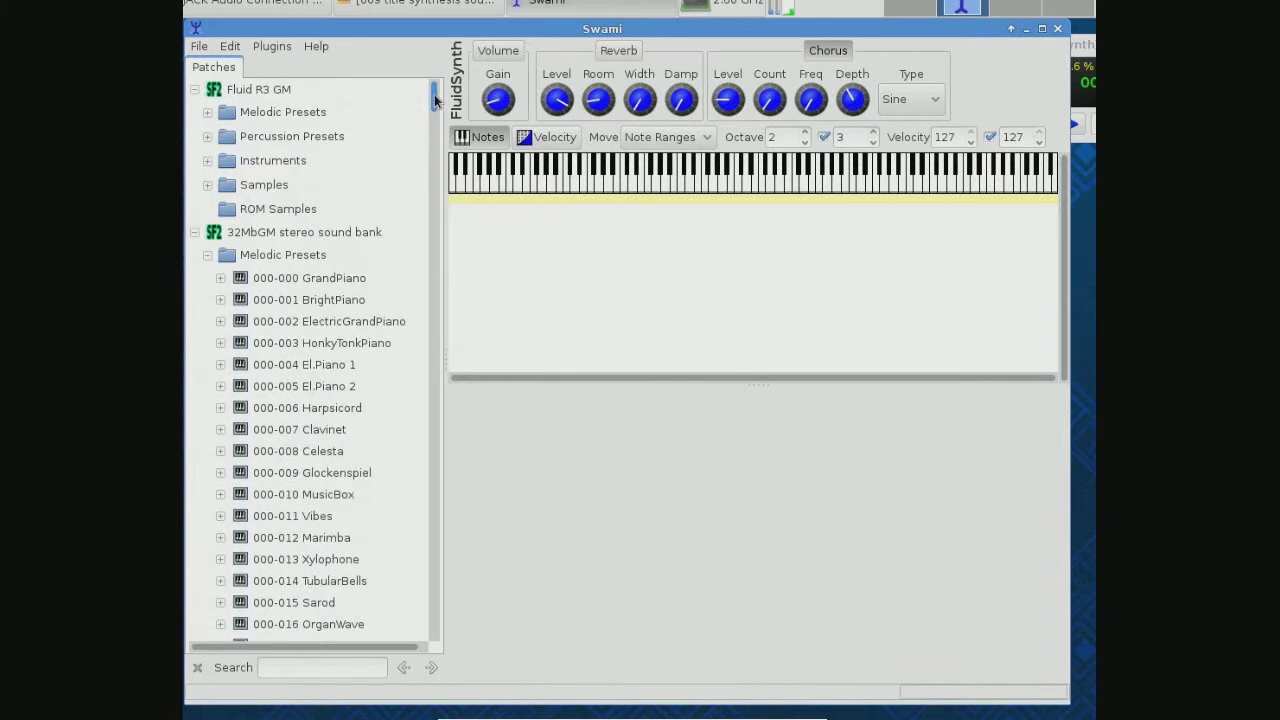
{"action": "left_click", "coordinate": [207, 255]}
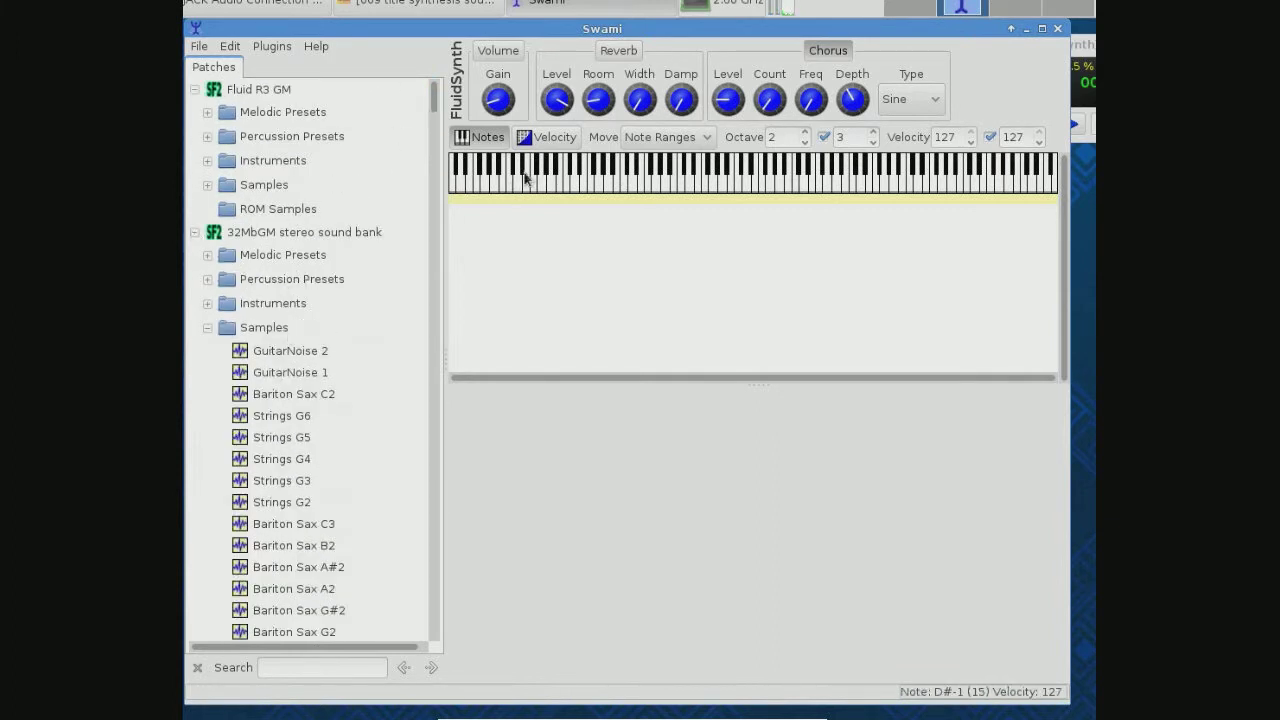
{"action": "left_click", "coordinate": [206, 328]}
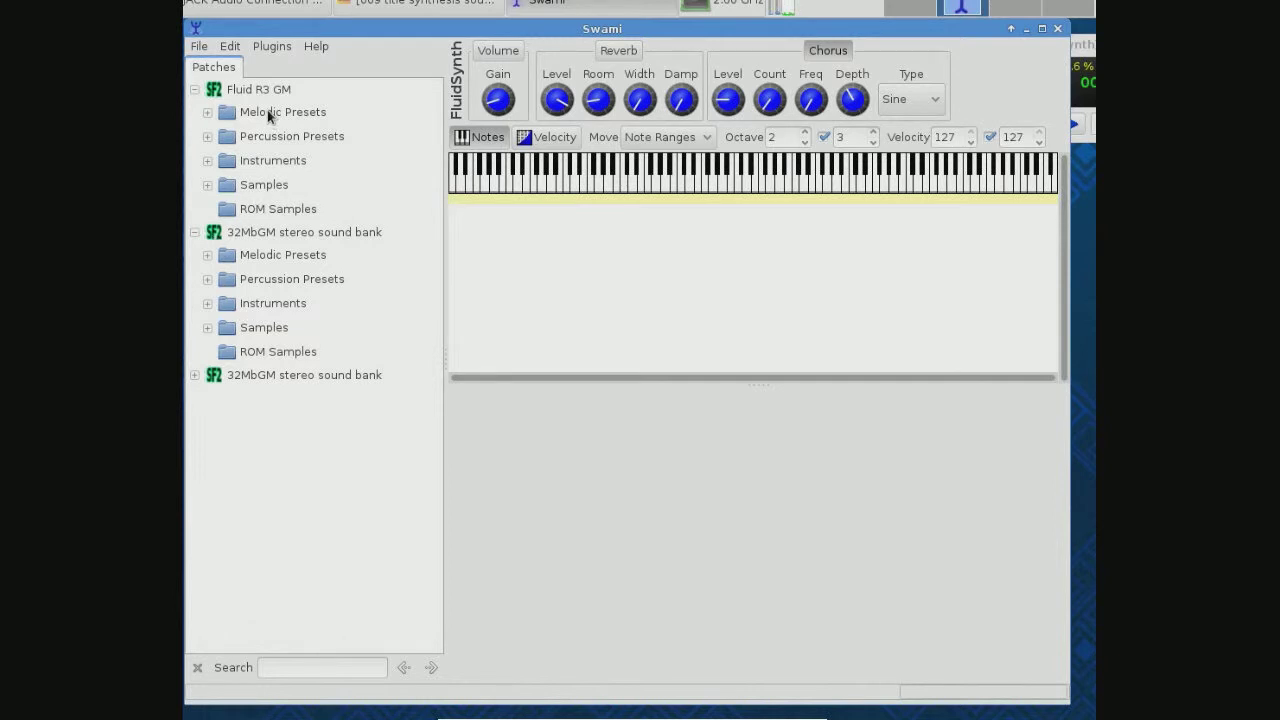
{"action": "left_click", "coordinate": [208, 113]}
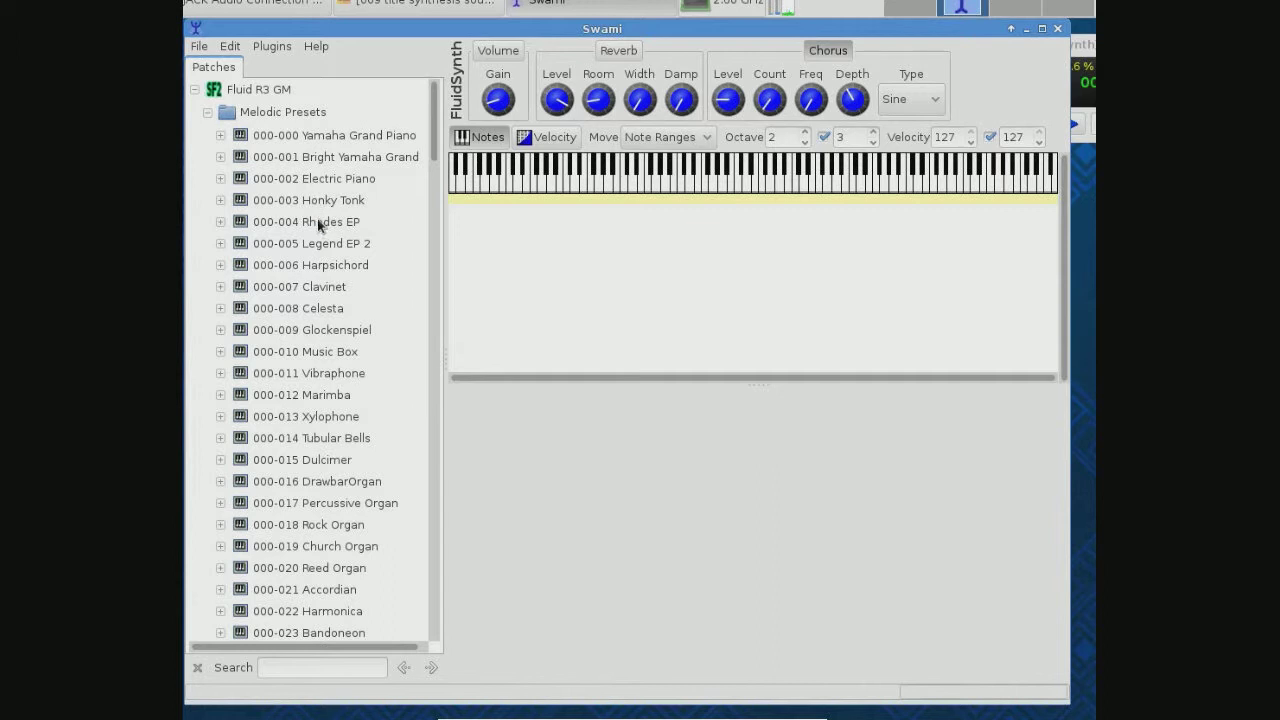
Step: Play runs on 000-004 Rhodes EP and 000-030 Distortion Guitar, then collapse Melodic Presets
{"action": "left_click", "coordinate": [320, 221]}
{"action": "left_click_drag", "start_coordinate": [648, 190], "coordinate": [757, 191]}
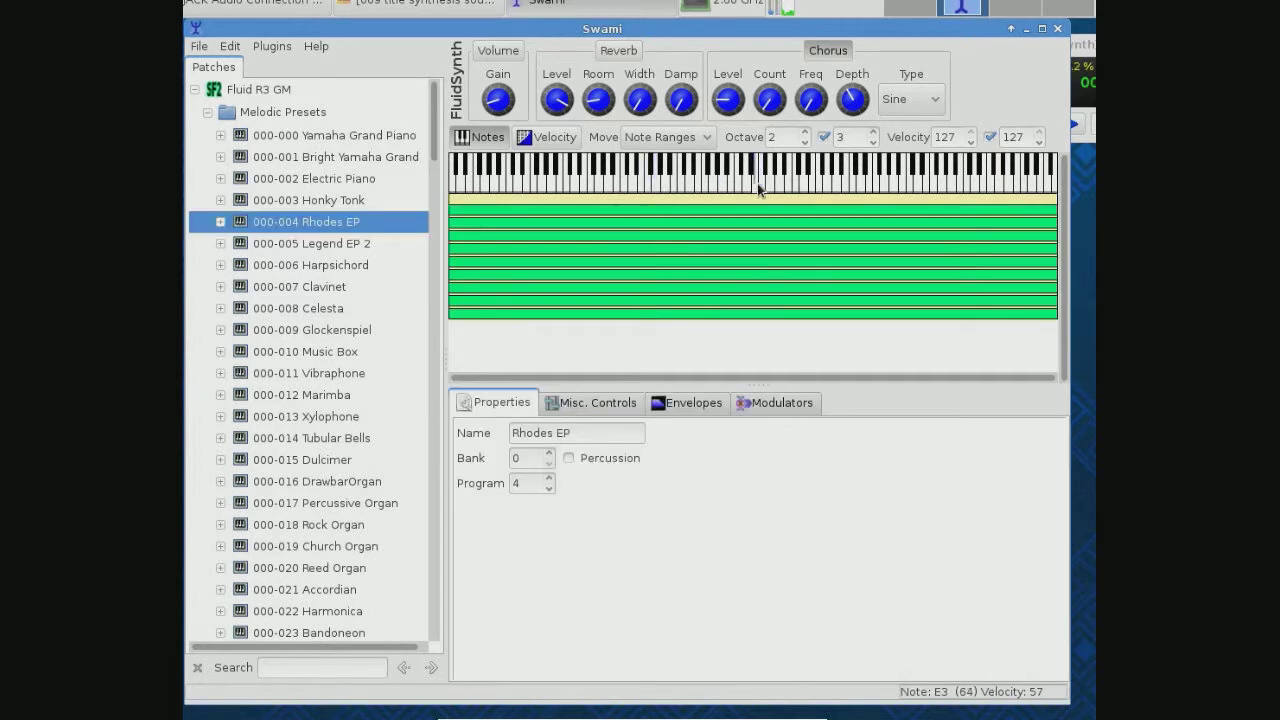
{"action": "left_click_drag", "start_coordinate": [435, 157], "coordinate": [435, 205]}
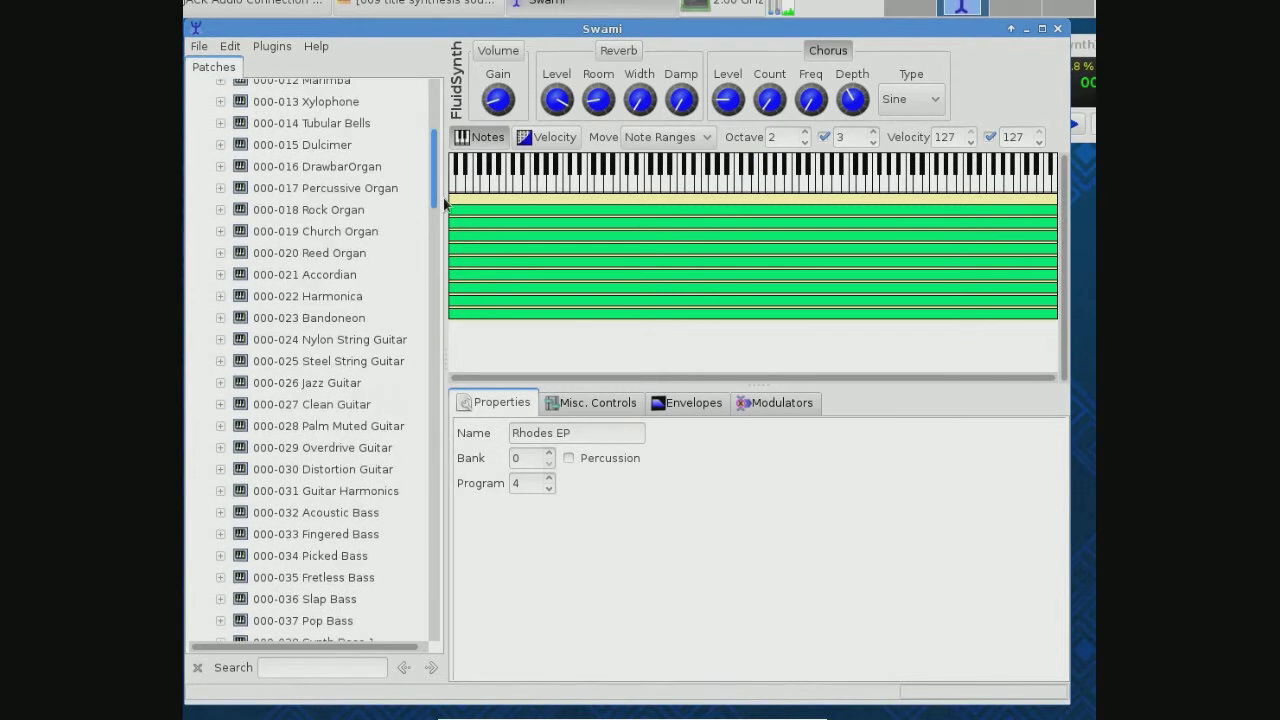
{"action": "left_click", "coordinate": [372, 471]}
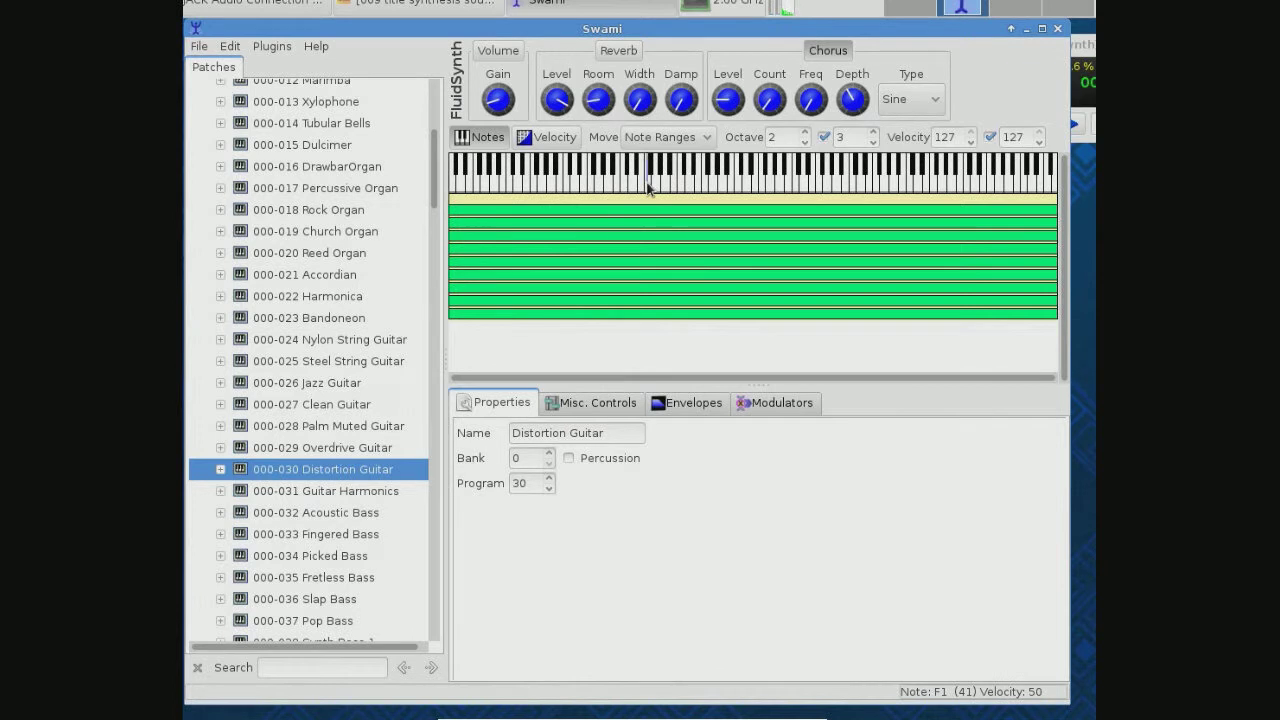
{"action": "mouse_move", "coordinate": [648, 190]}
{"action": "left_mouse_down"}
{"action": "mouse_move", "coordinate": [693, 189]}
{"action": "mouse_move", "coordinate": [648, 195]}
{"action": "mouse_move", "coordinate": [657, 175]}
{"action": "mouse_move", "coordinate": [646, 191]}
{"action": "left_mouse_up"}
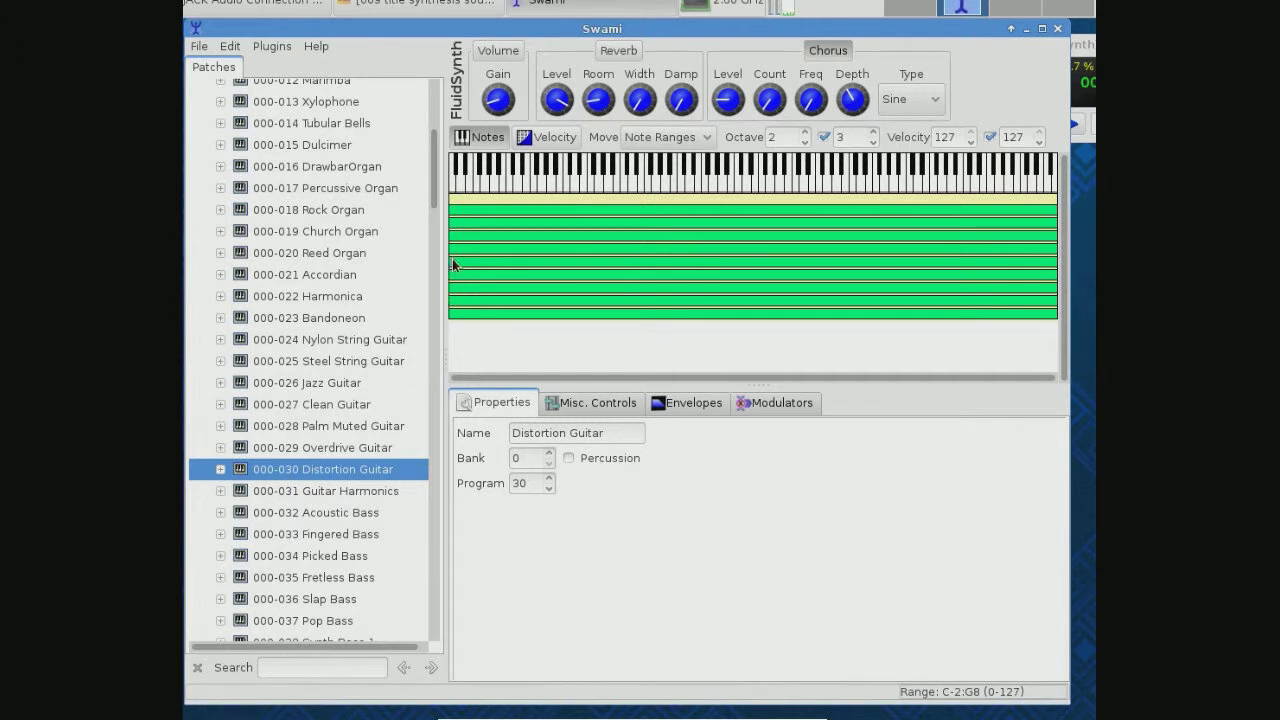
{"action": "left_click_drag", "start_coordinate": [433, 200], "coordinate": [440, 155]}
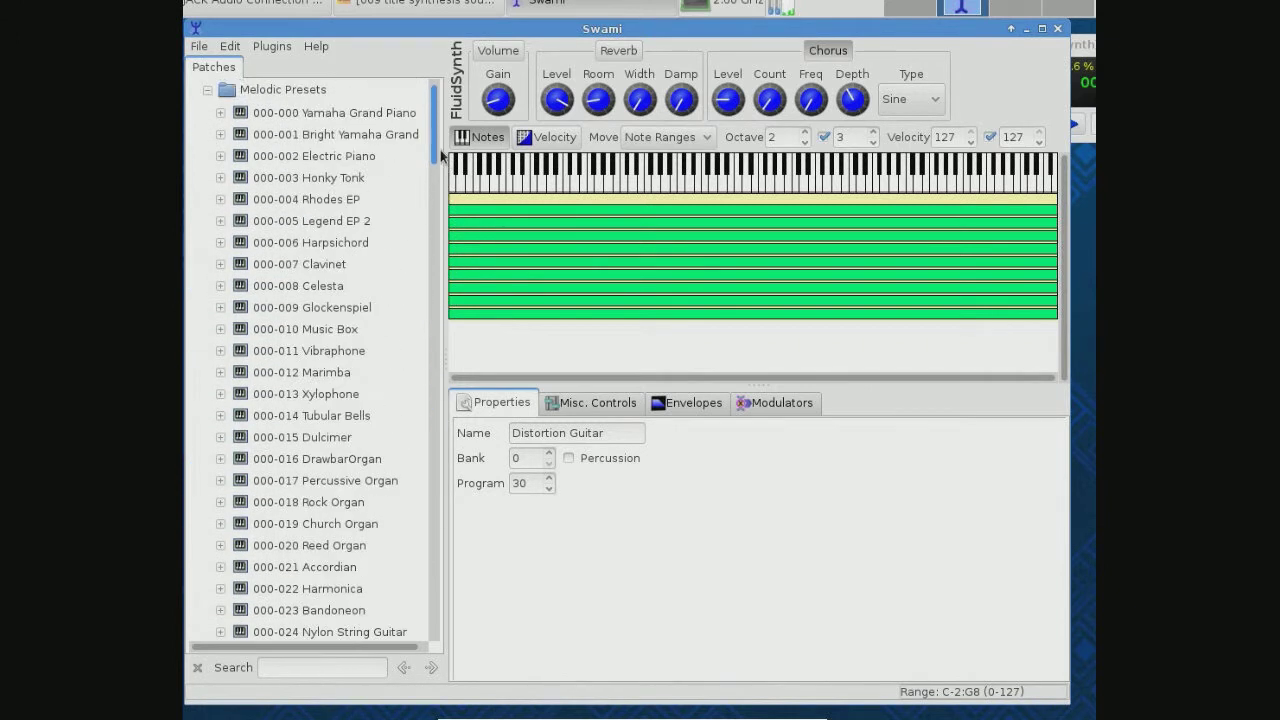
{"action": "left_click", "coordinate": [207, 89]}
Step: Collapse Fluid R3 GM and the first 32MbGM stereo sound bank in the patch list
{"action": "left_click", "coordinate": [194, 90]}
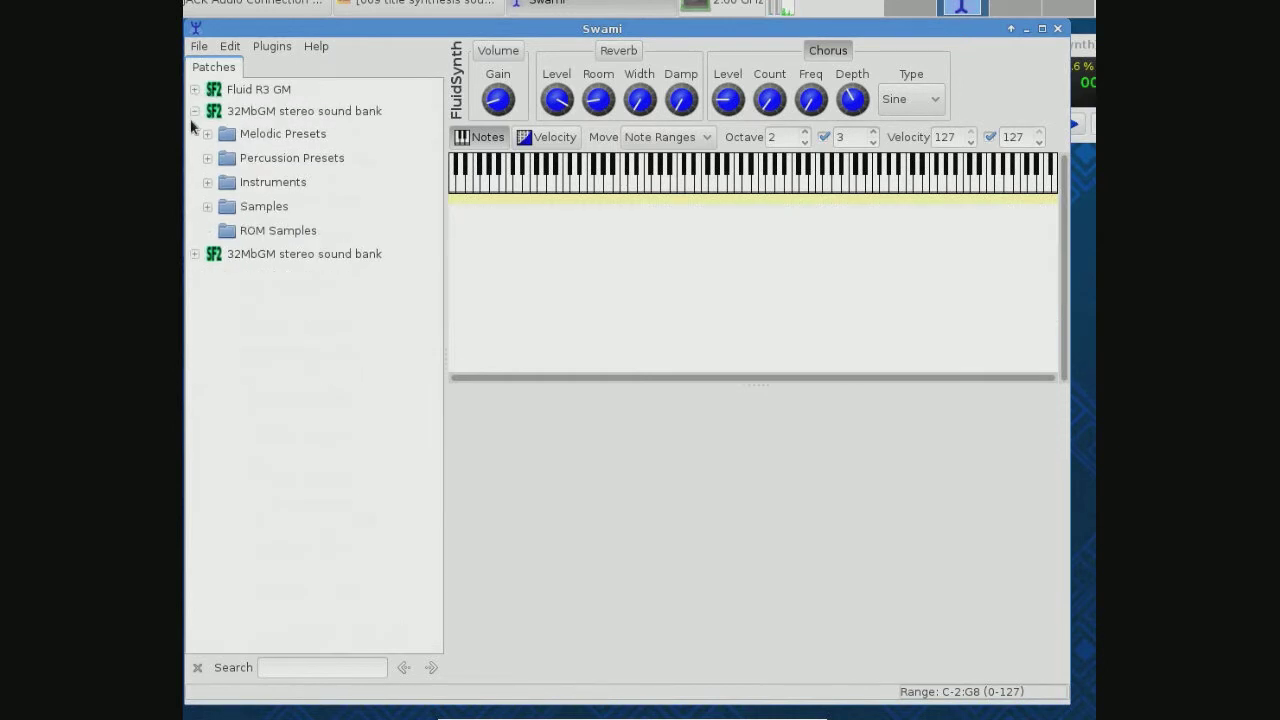
{"action": "left_click", "coordinate": [194, 111]}
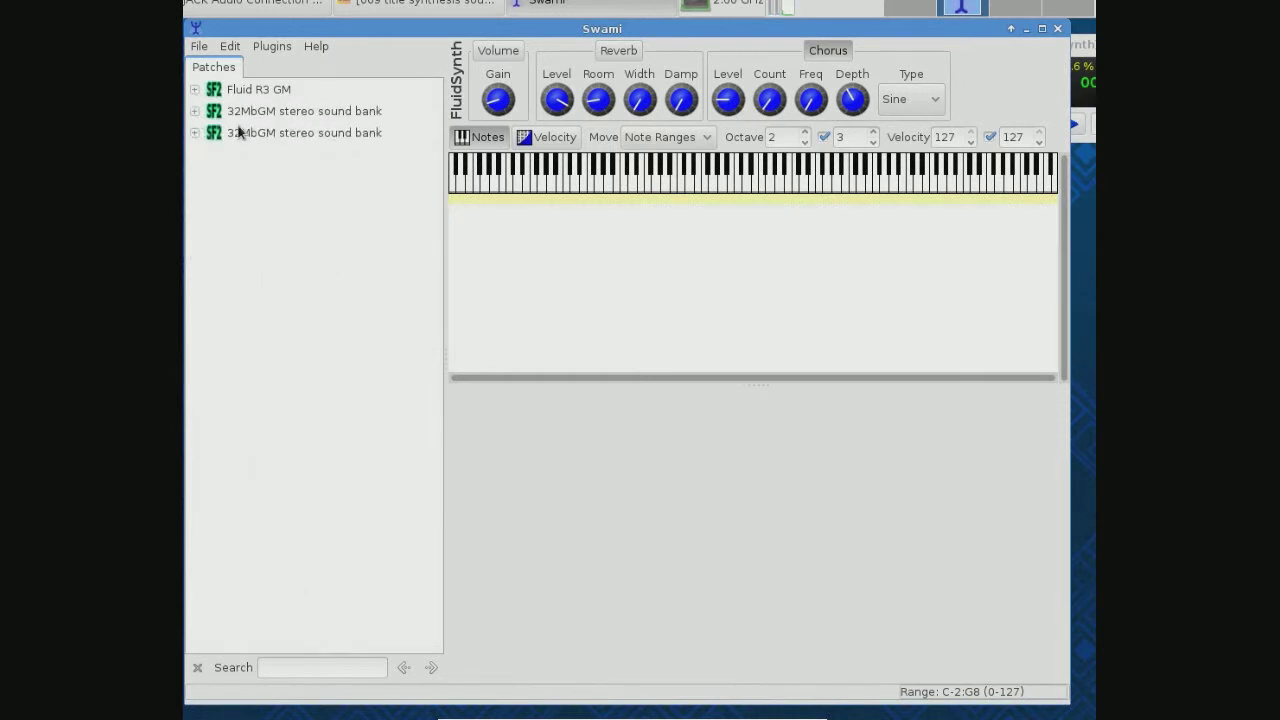